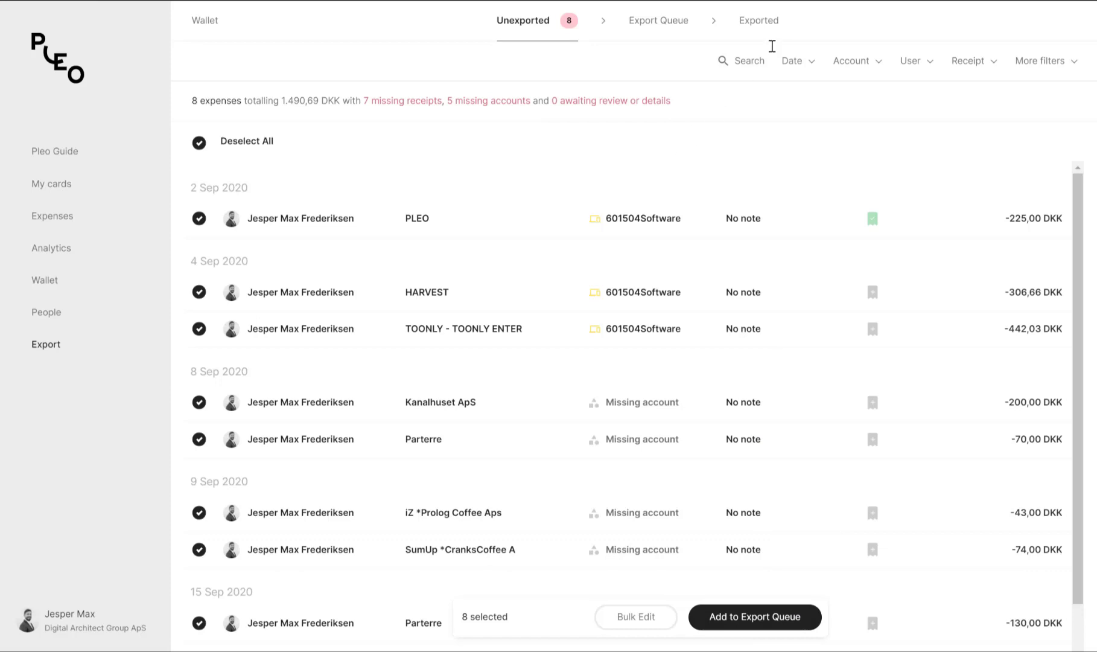
Export the selected expenses again from the already exported list, and download the resulting expense files.
click(756, 24)
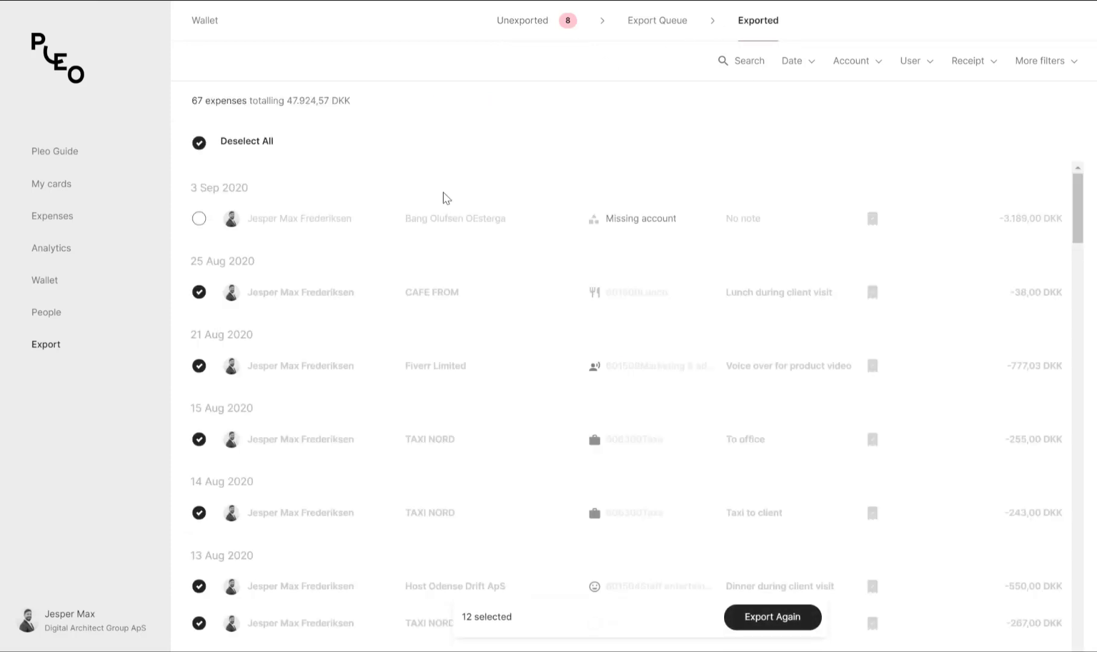
scroll(447, 198, down, 3)
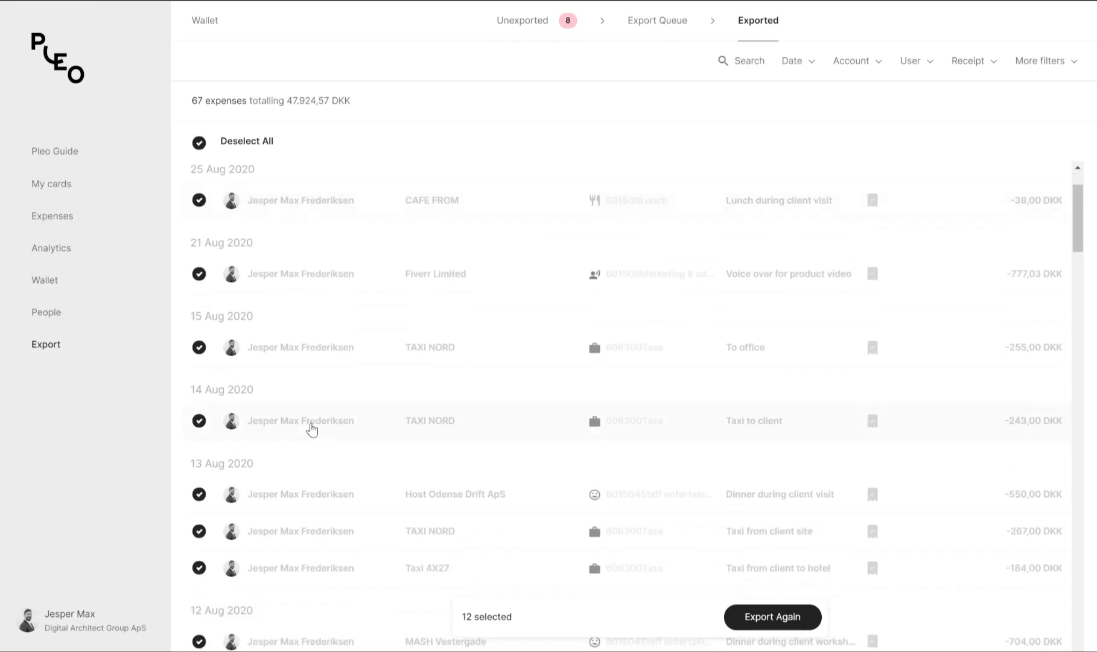
scroll(312, 429, down, 9)
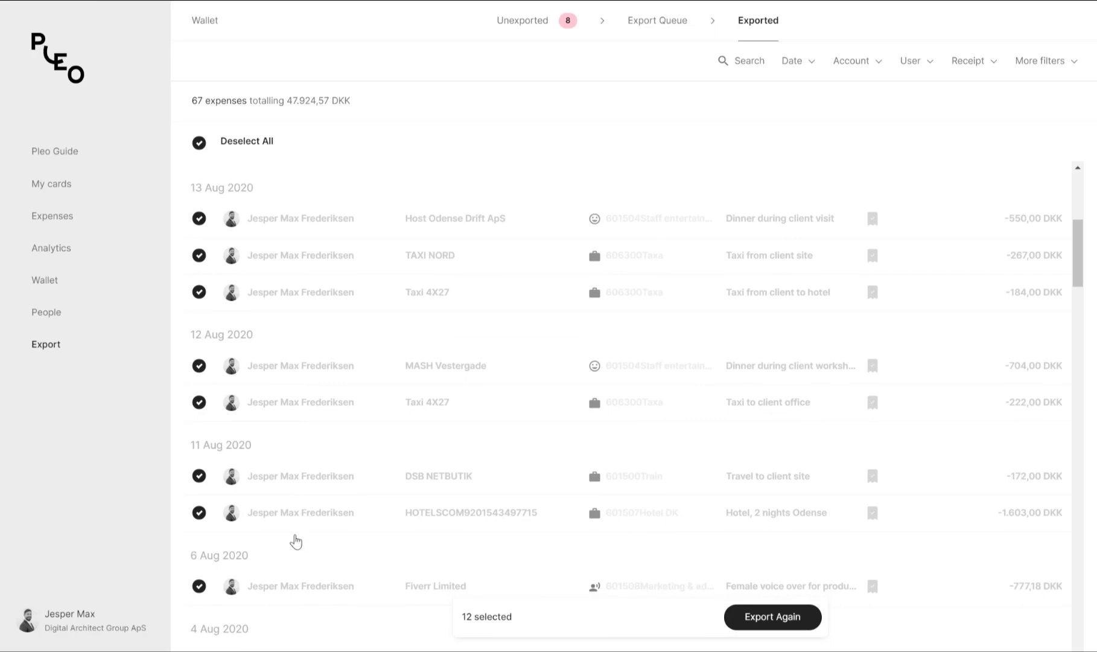
scroll(524, 574, up, 2)
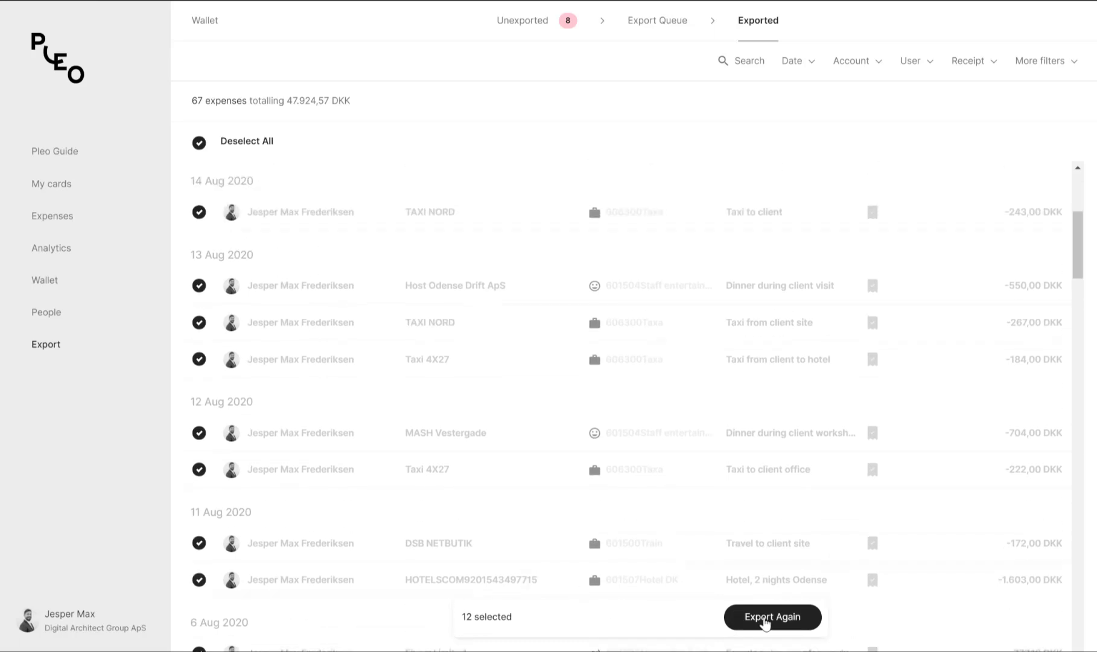
click(773, 617)
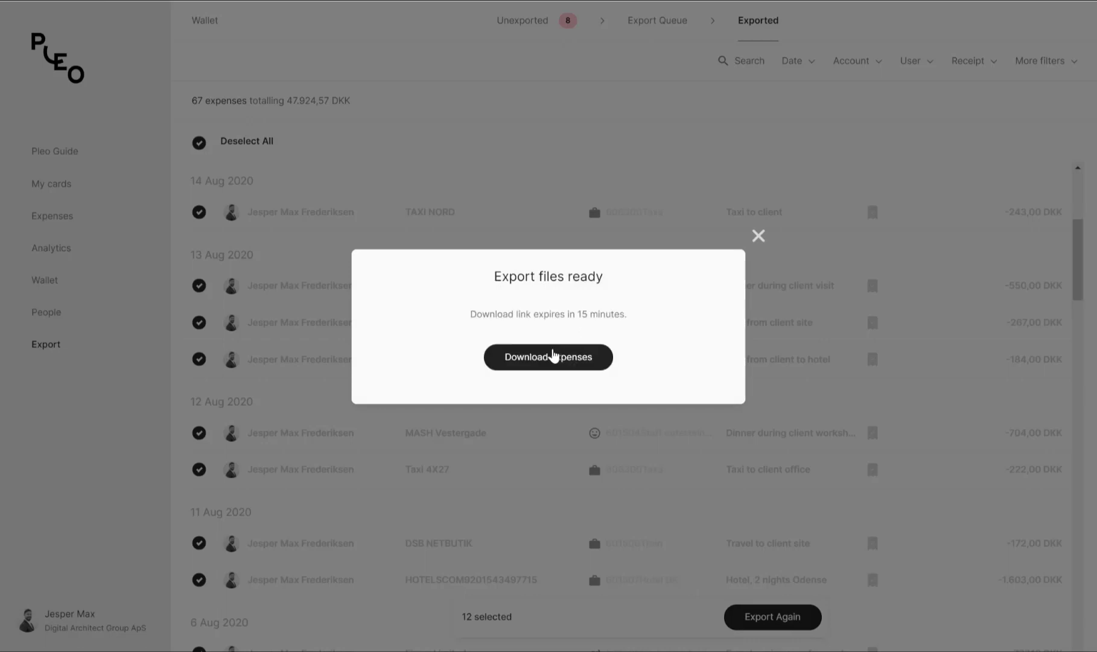
click(551, 357)
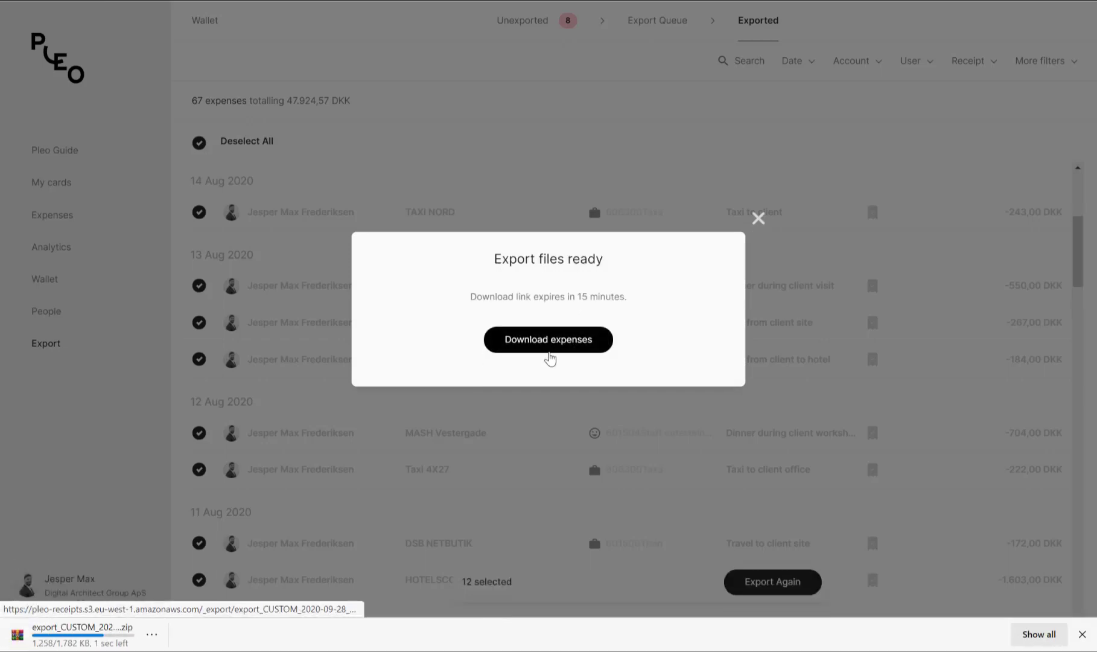
Open the downloaded export_CUSTOM ZIP archive and select the CSV file inside it.
click(123, 641)
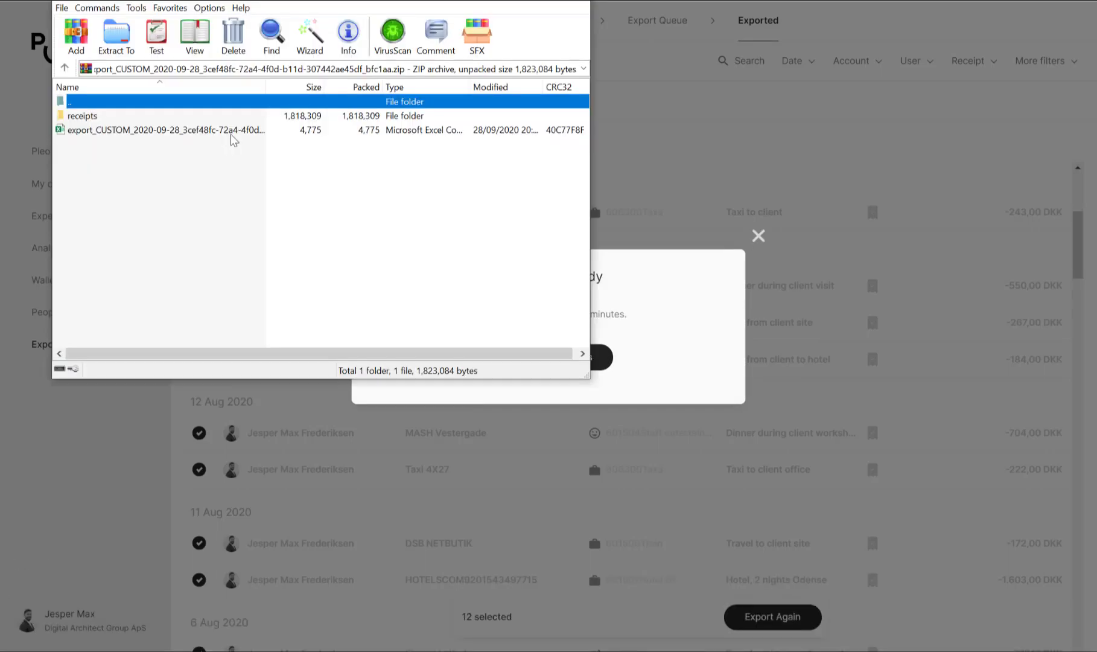
click(233, 130)
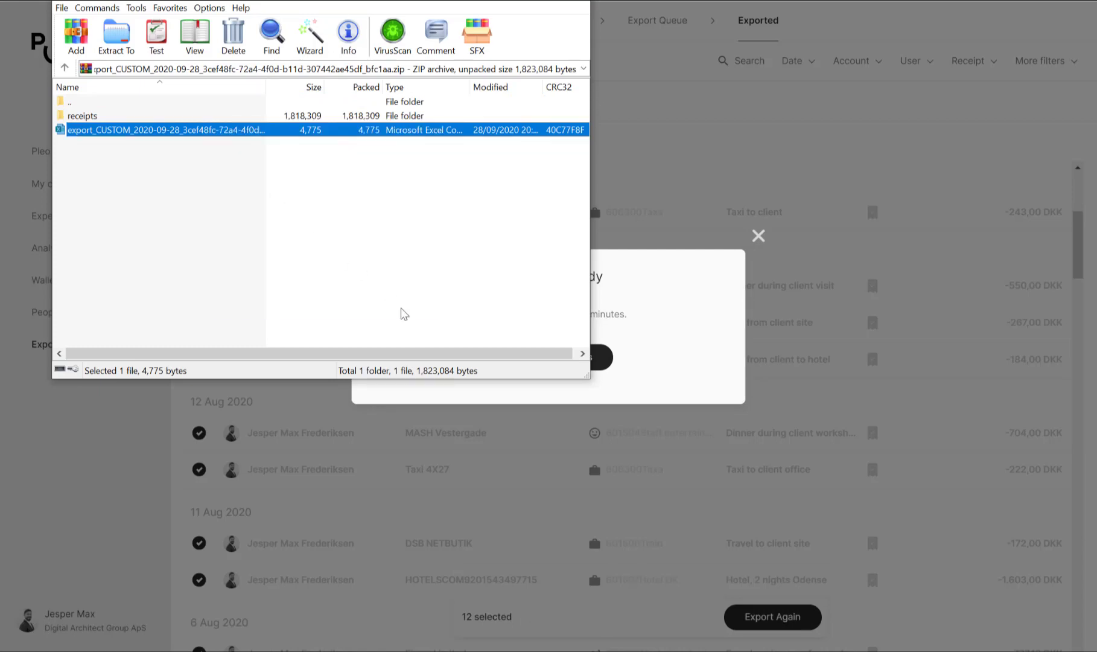
Switch to Finance and Operations and display the Expense Connect section of the Project management and accounting parameters.
click(473, 650)
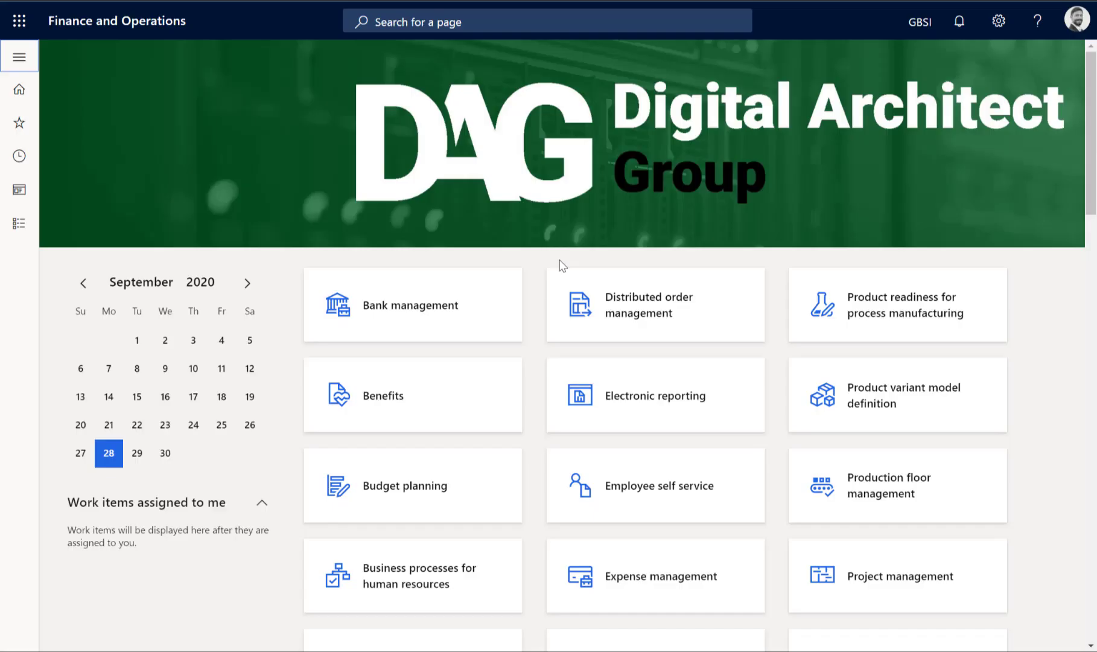
click(19, 58)
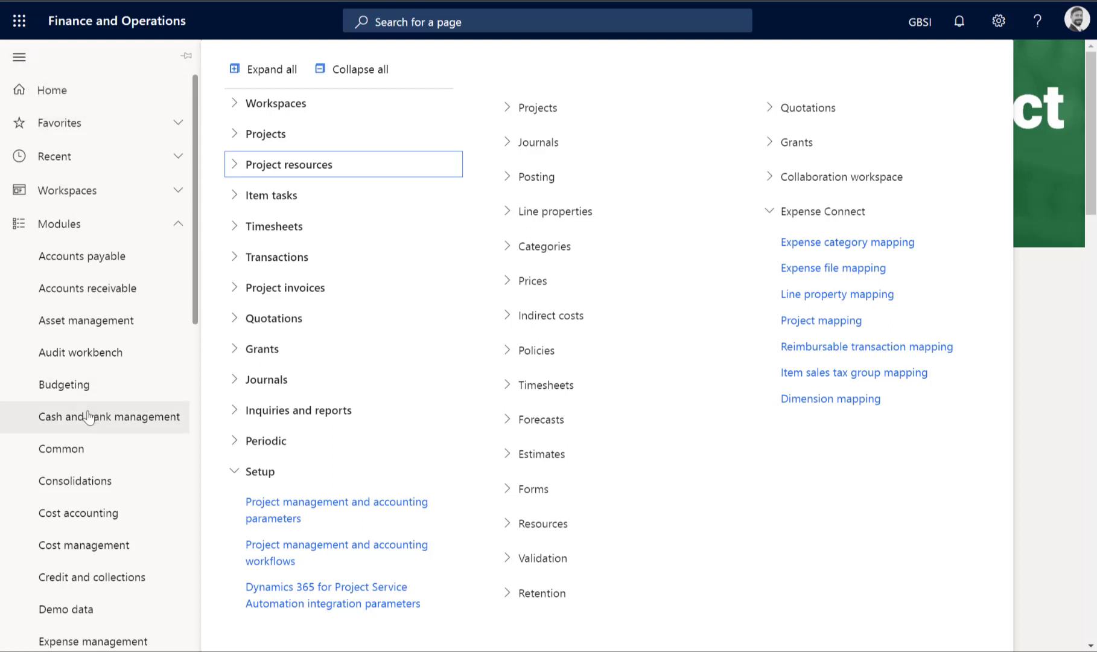
scroll(88, 417, down, 10)
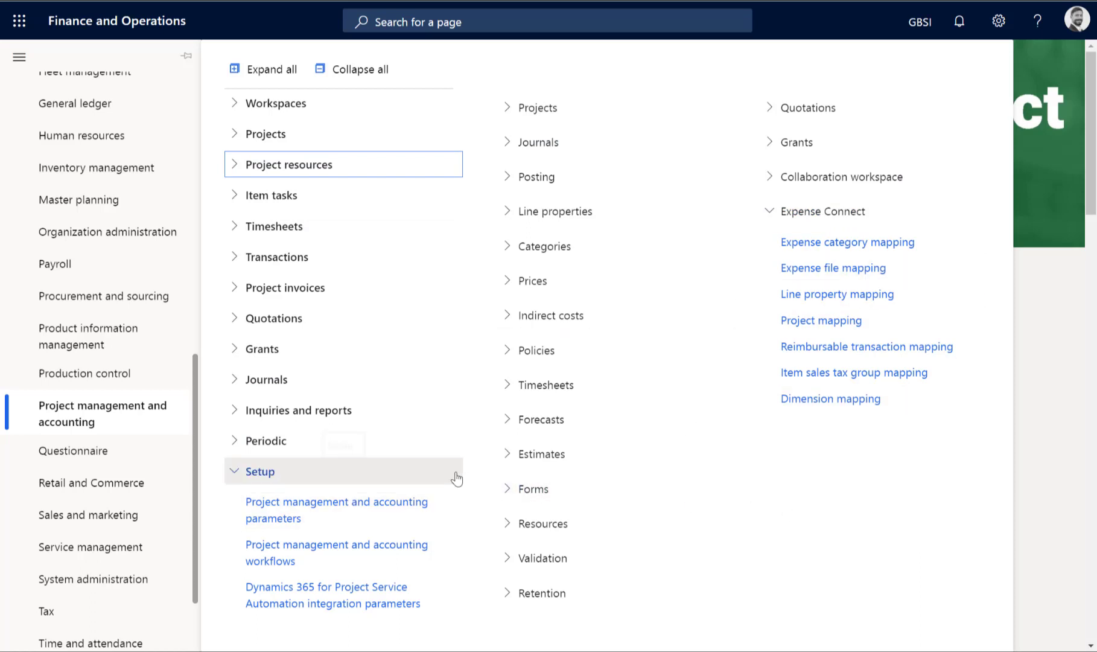
click(312, 514)
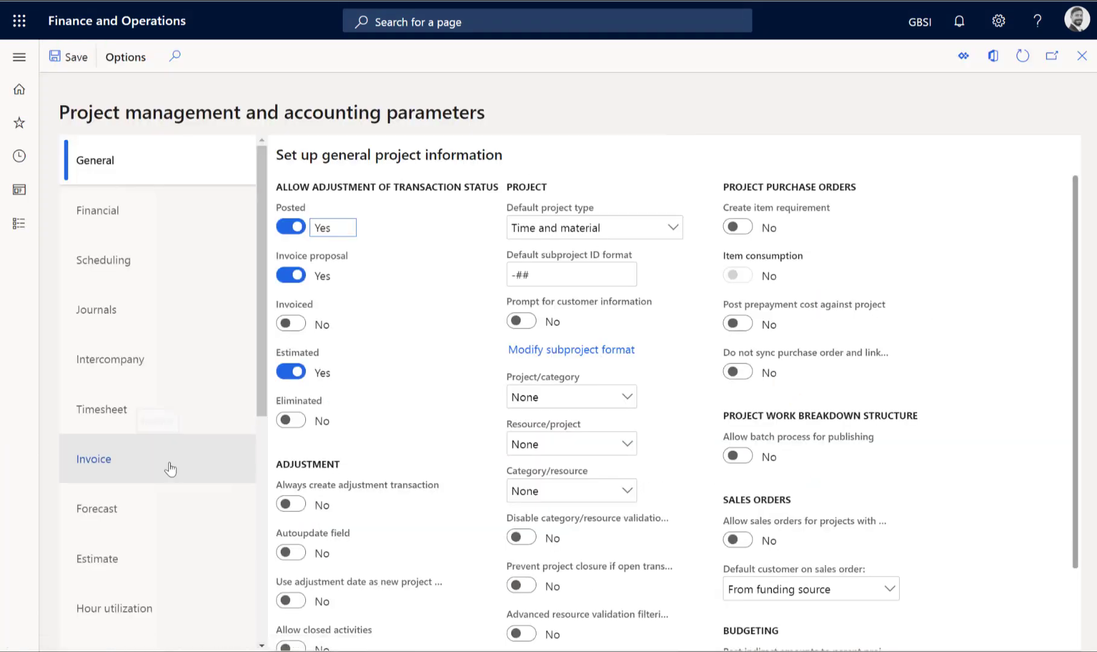
click(167, 464)
scroll(170, 468, down, 6)
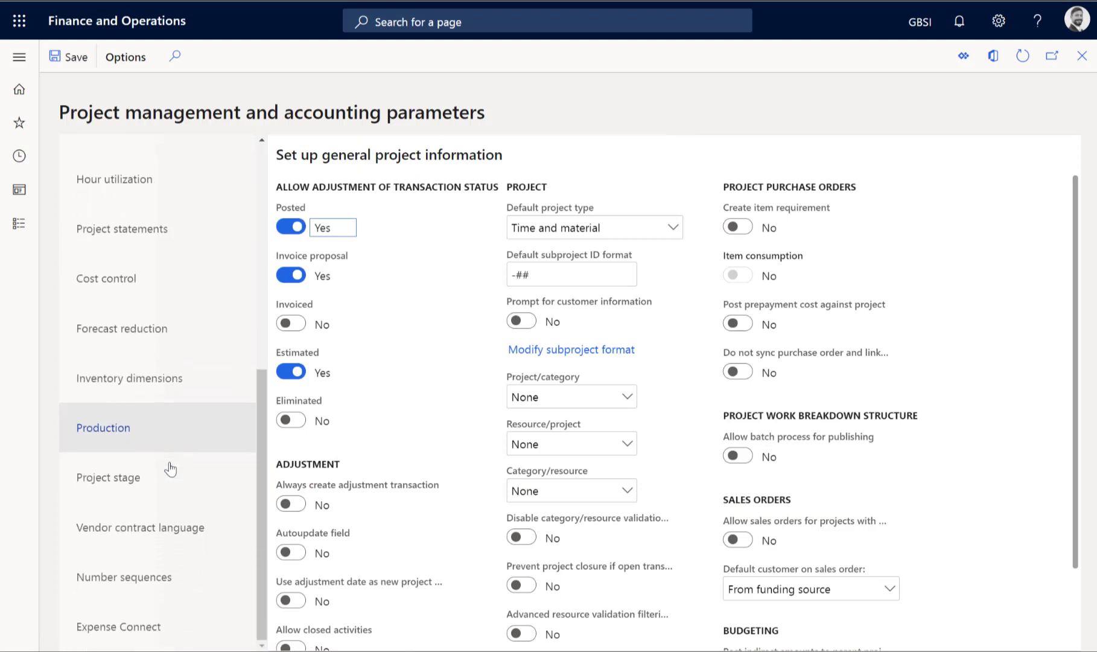
click(140, 632)
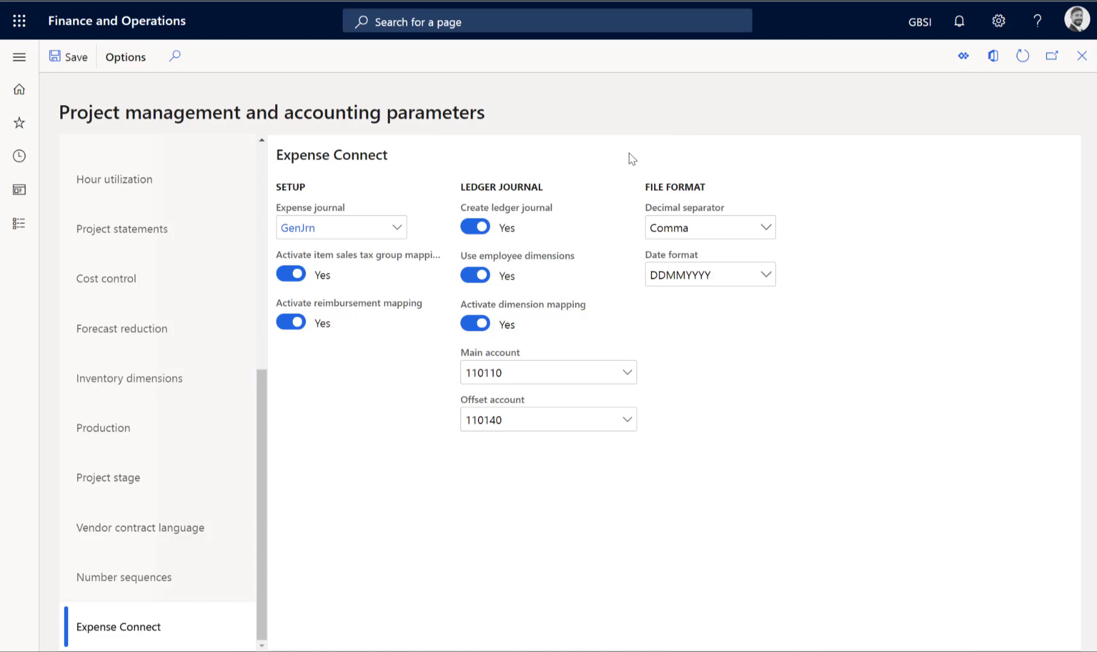
Import expense transactions through Expense Connect from the export_CUSTOM_2020-09-28 CSV file in the Expense File Test folder.
click(19, 56)
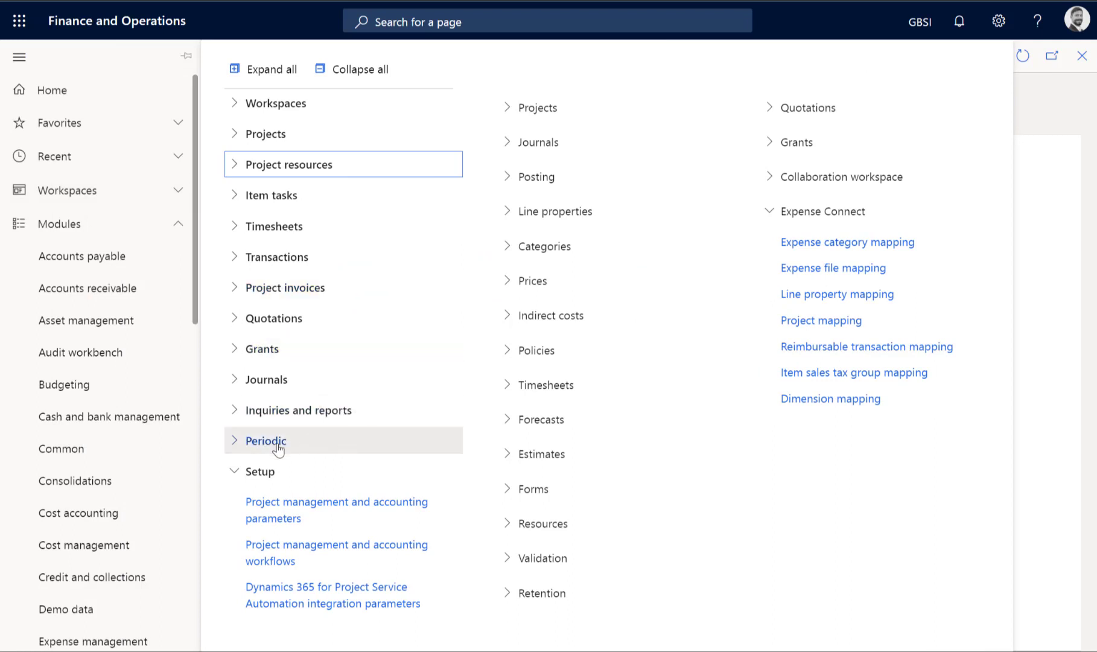
click(229, 471)
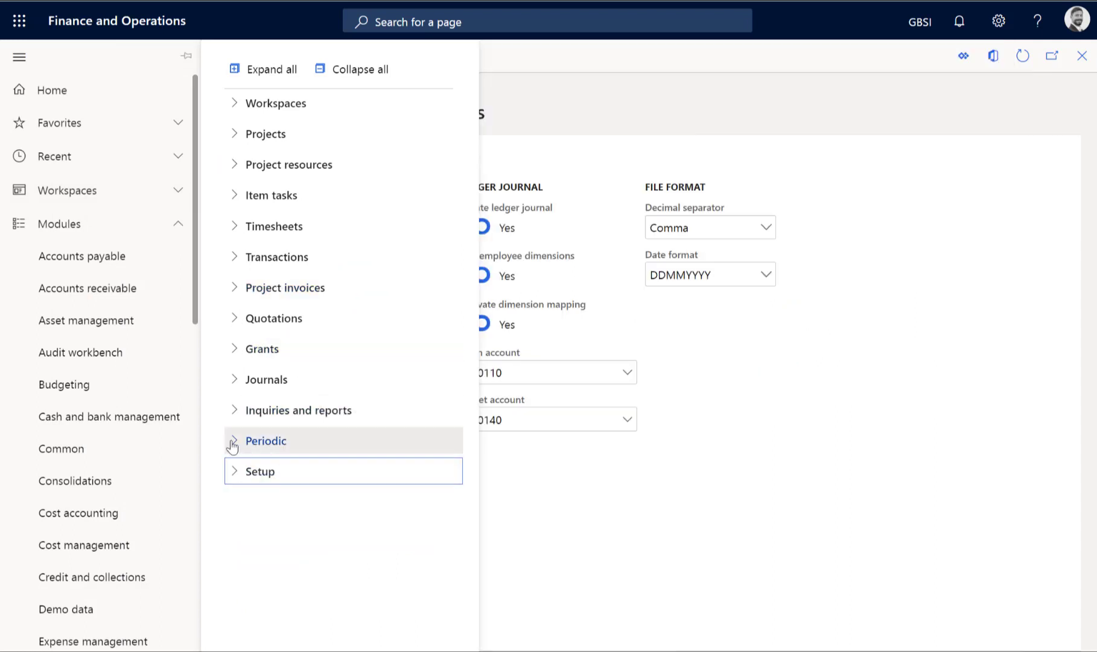
click(233, 446)
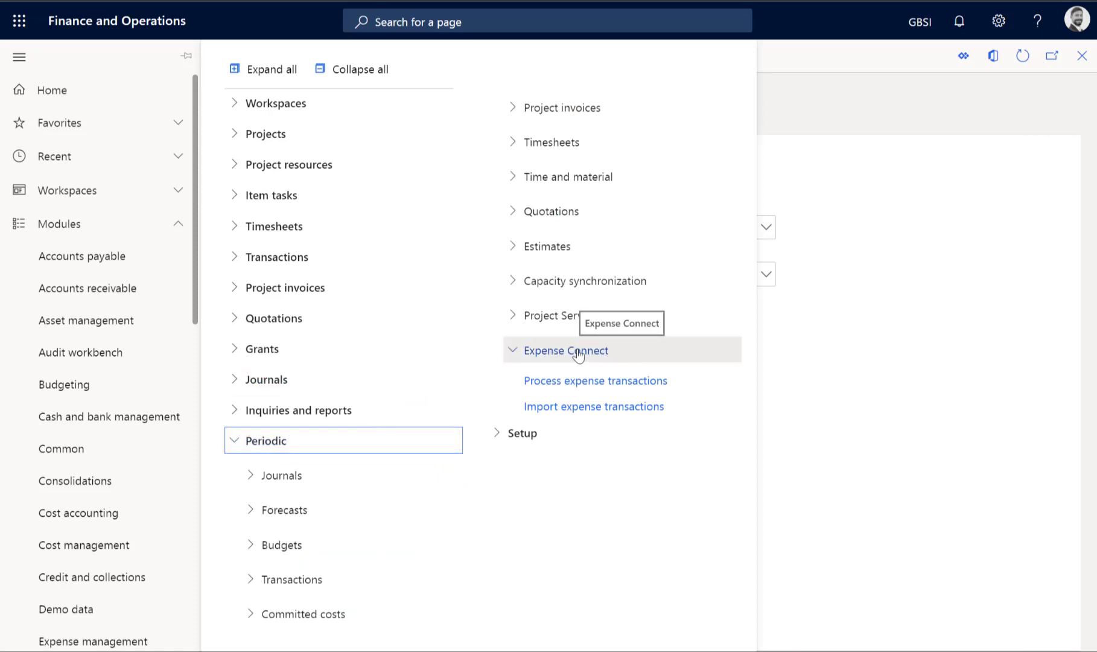
click(578, 408)
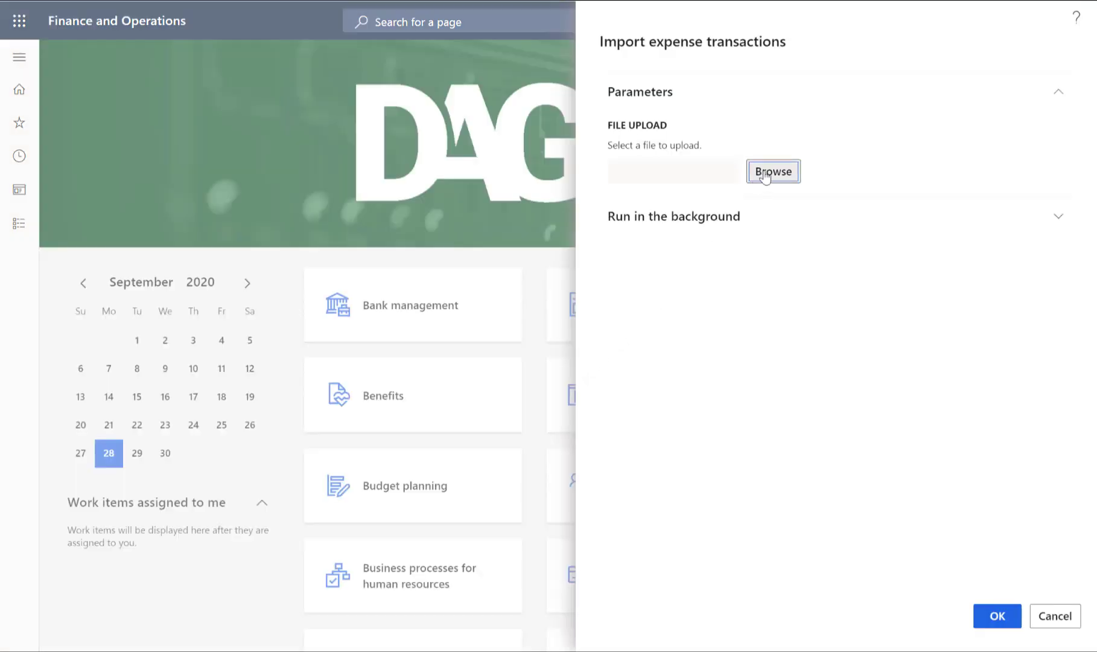
click(767, 173)
click(661, 241)
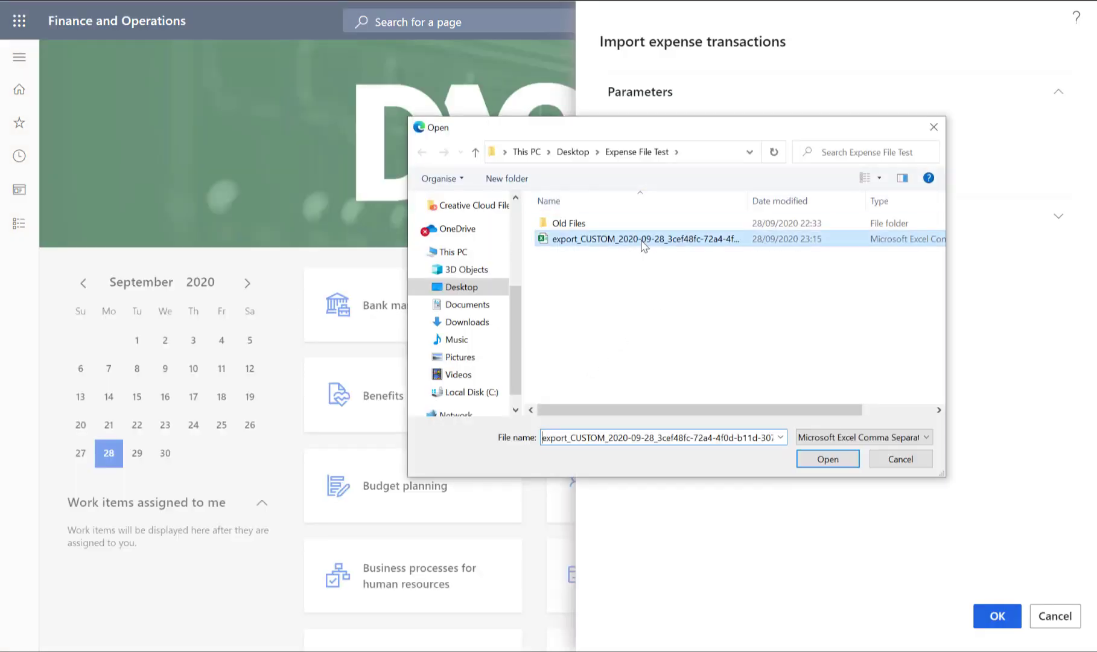
click(832, 461)
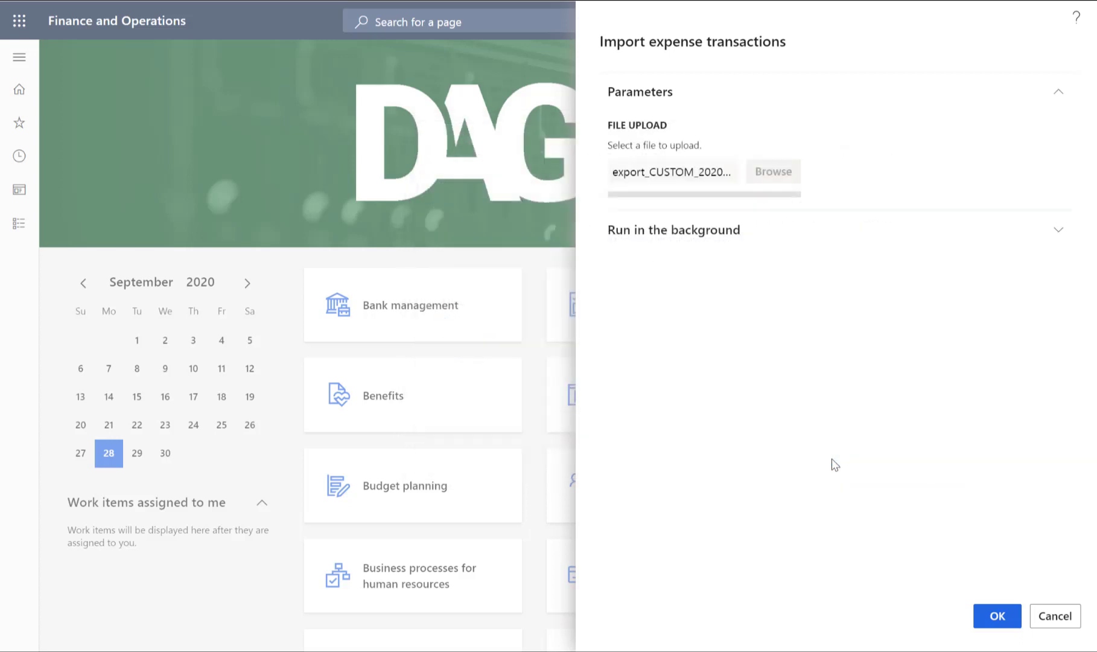
click(991, 615)
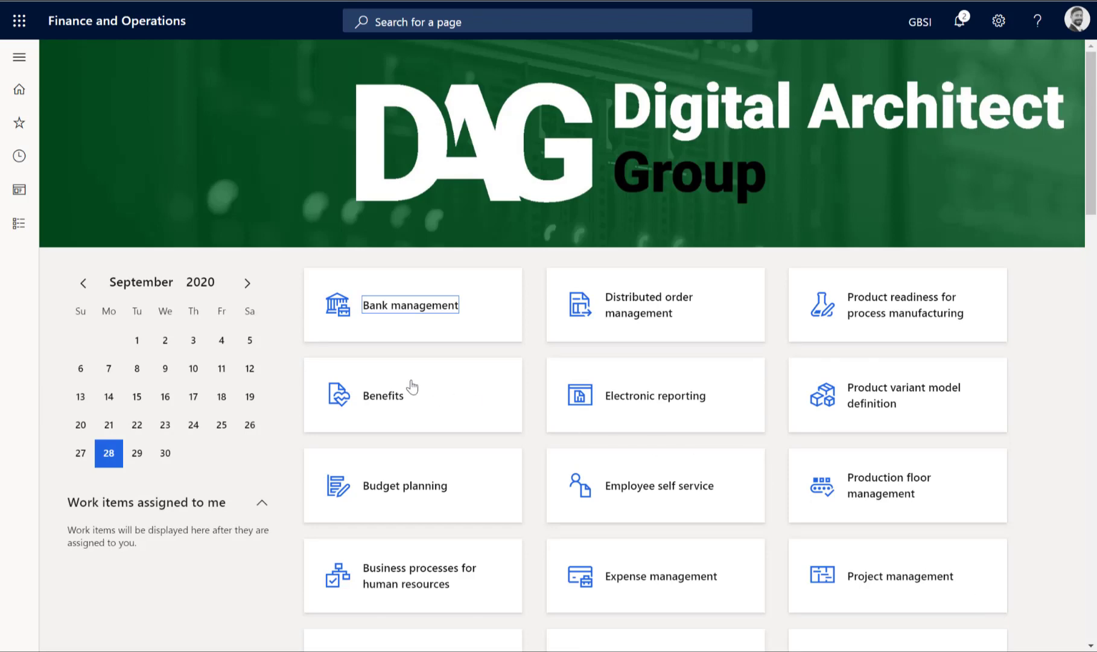
Open the Expense Connect inquiry for imported expense transactions and review the columns of the imported lines.
click(20, 57)
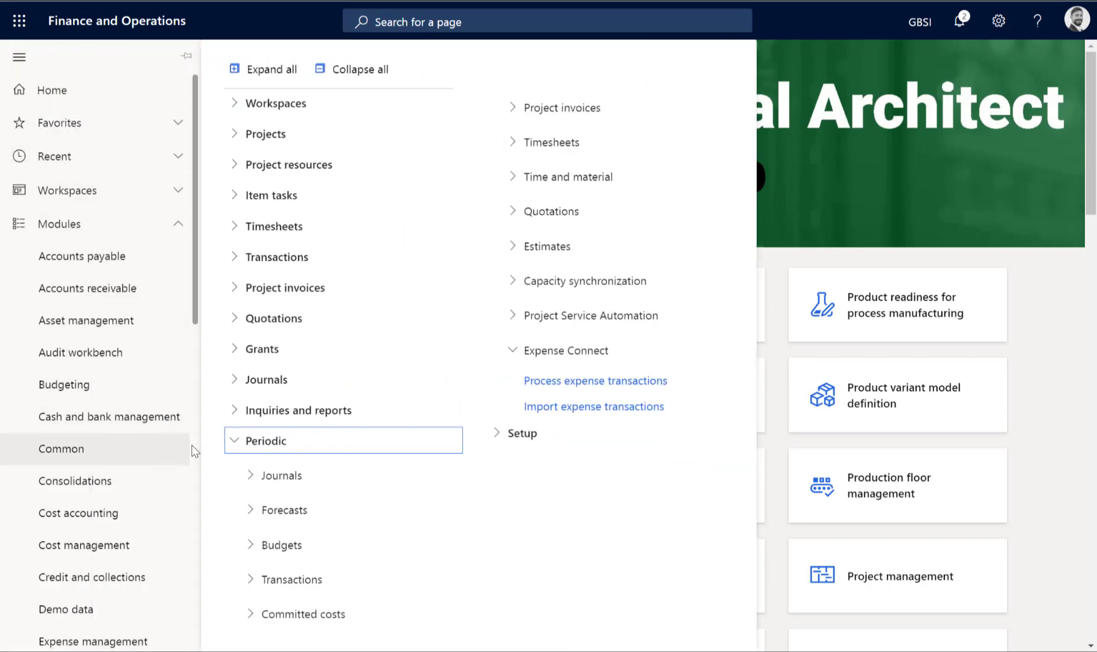
click(234, 441)
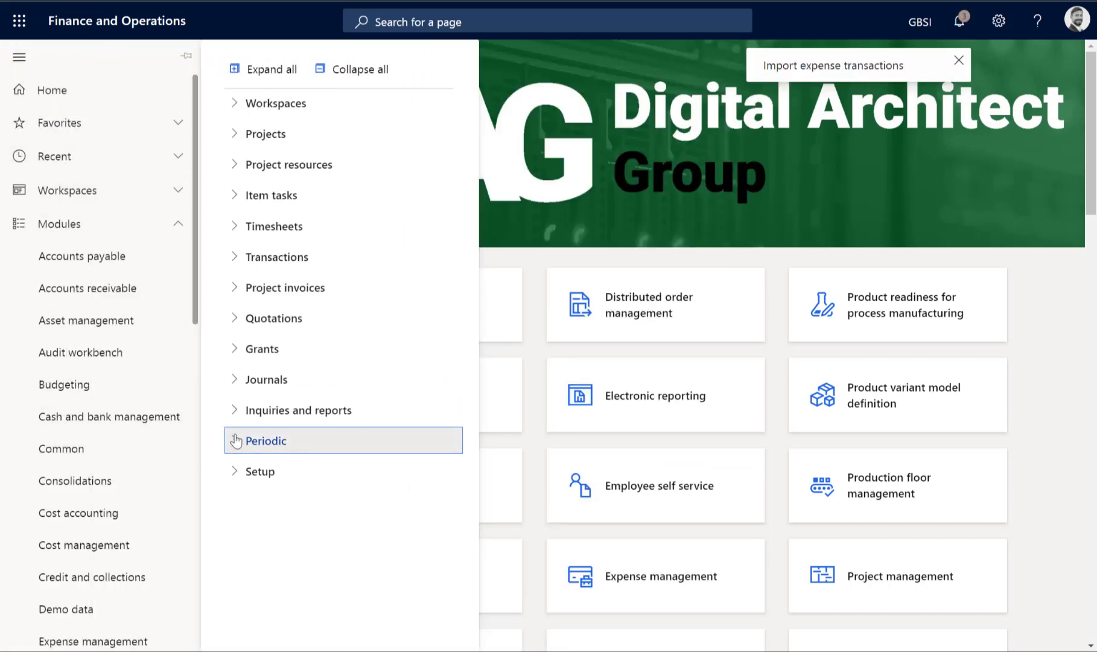
click(234, 412)
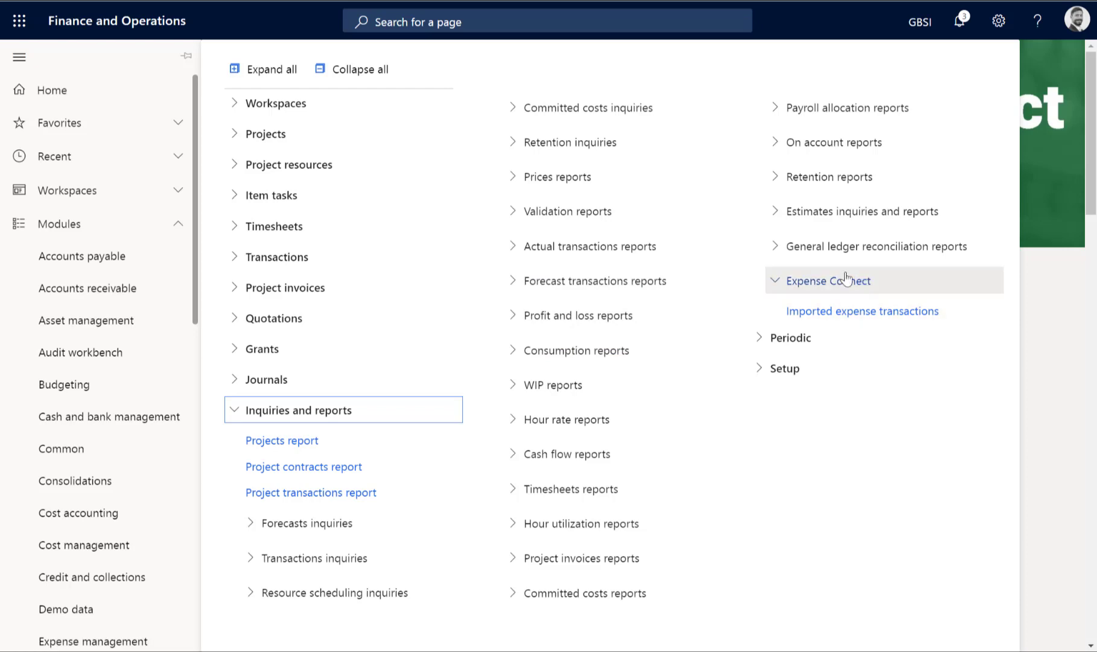
click(883, 315)
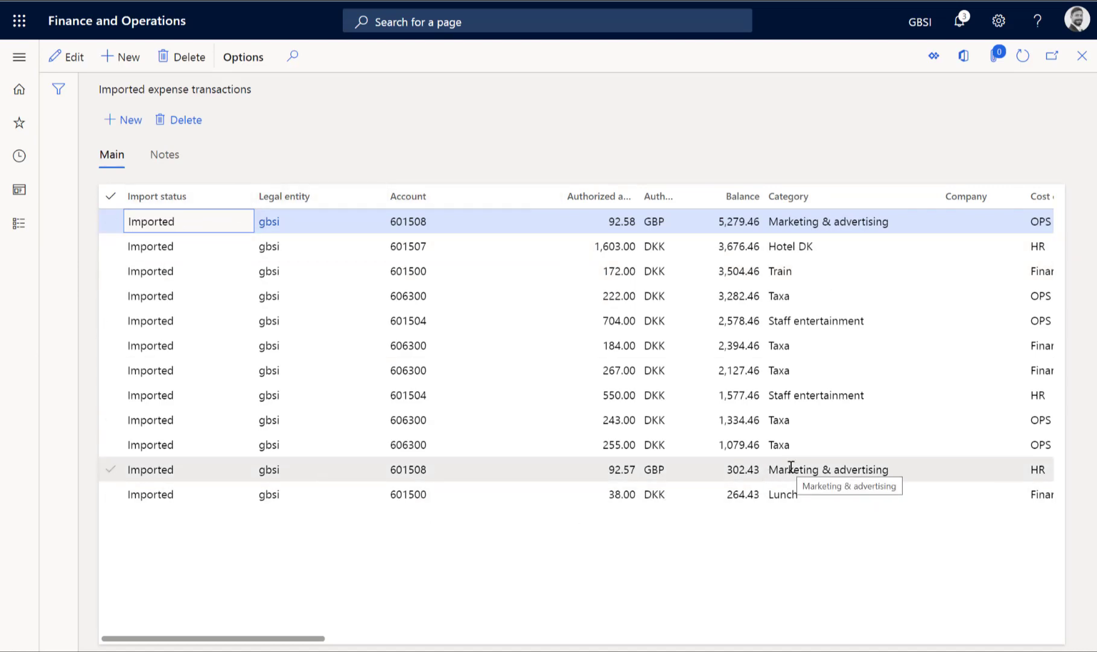
scroll(791, 467, right, 10)
scroll(791, 466, right, 10)
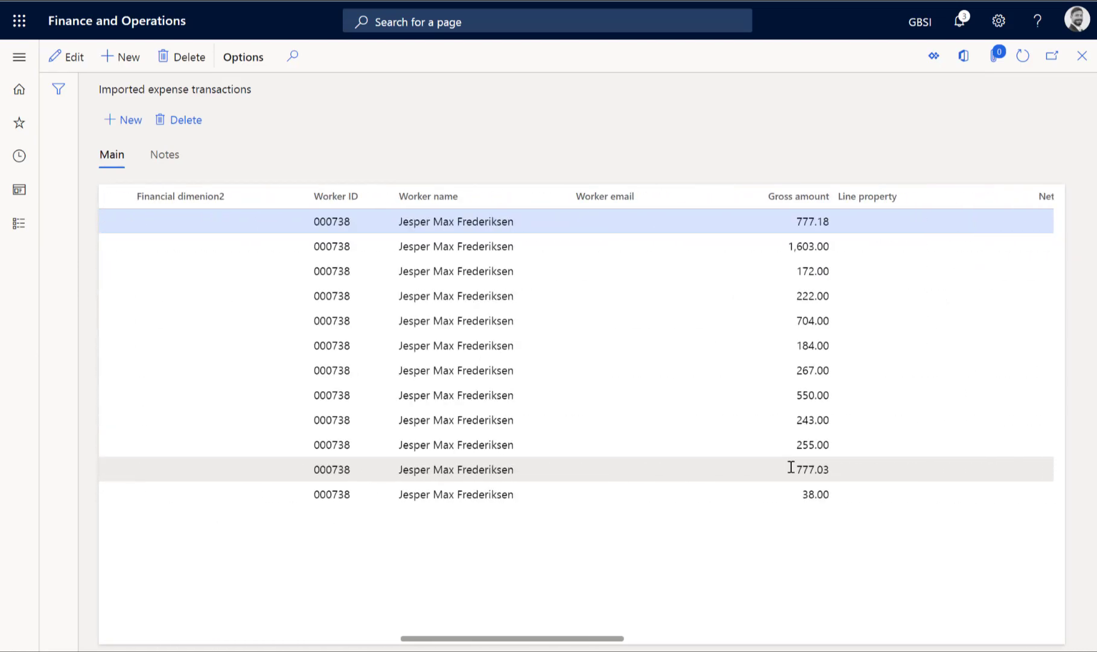
scroll(792, 467, left, 15)
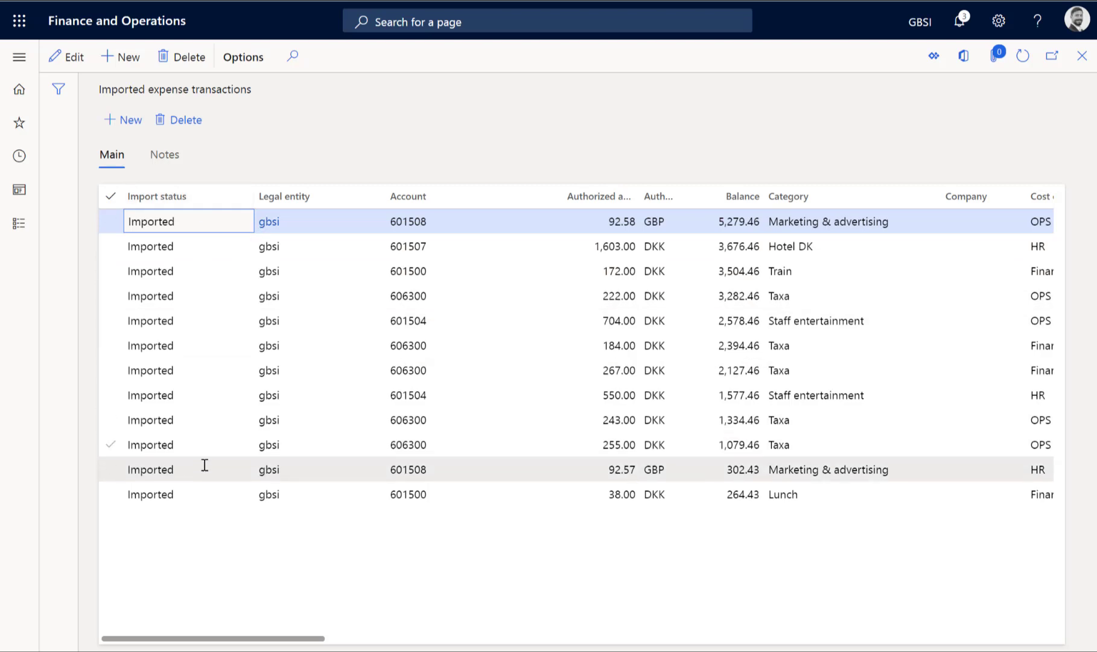
Run the periodic Expense Connect job Process expense transactions in the background with batch processing enabled.
click(14, 57)
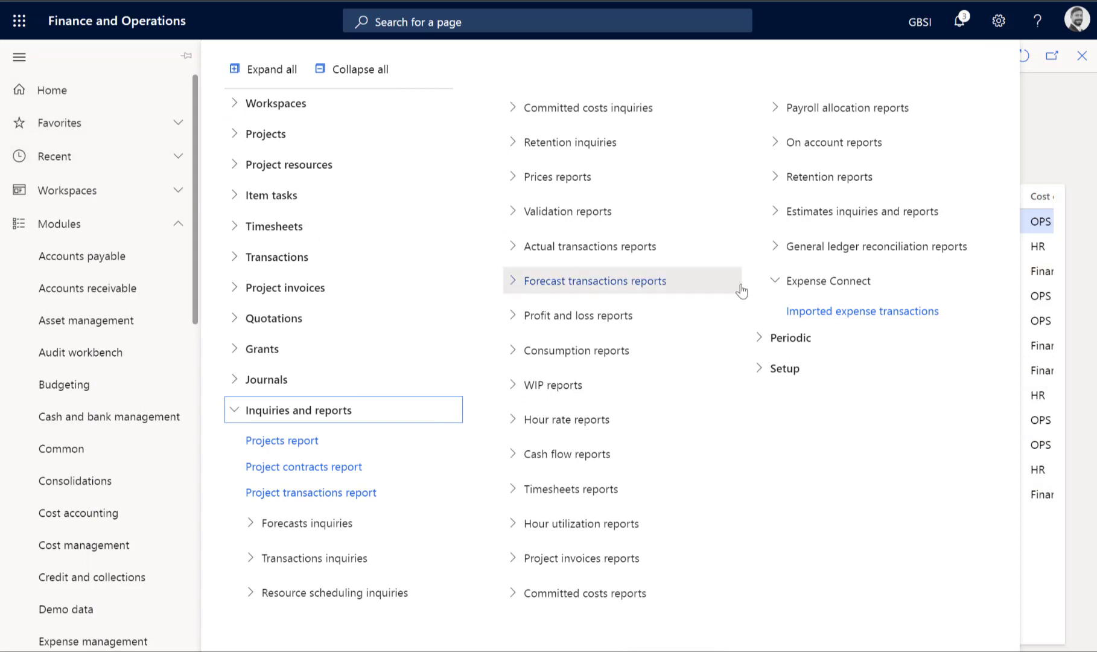
click(232, 416)
click(254, 442)
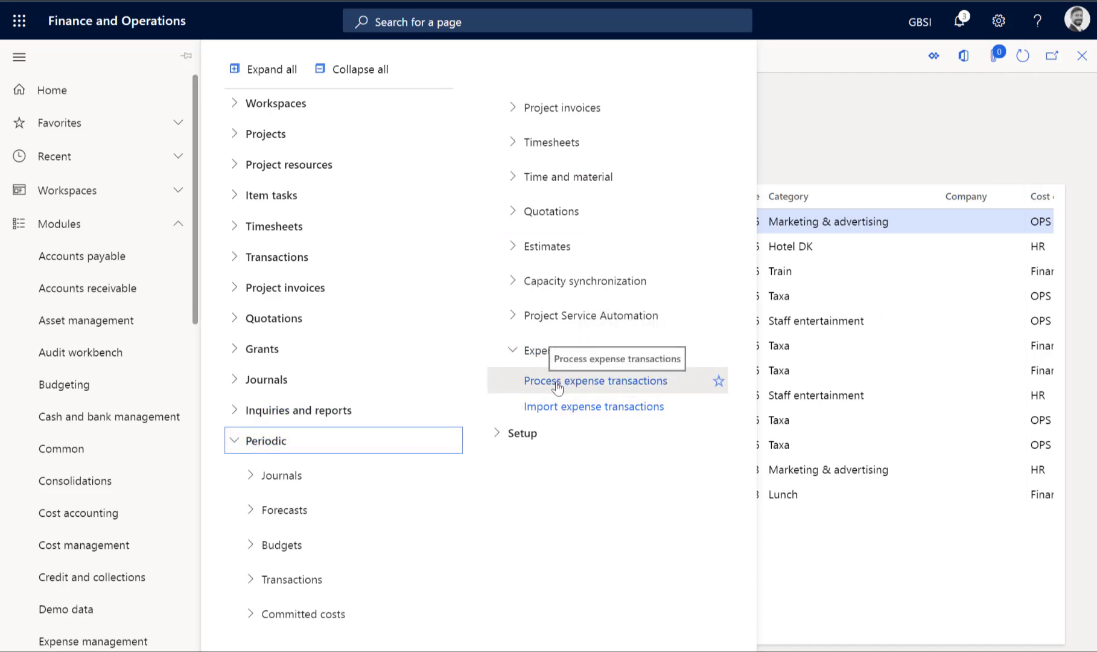
click(557, 381)
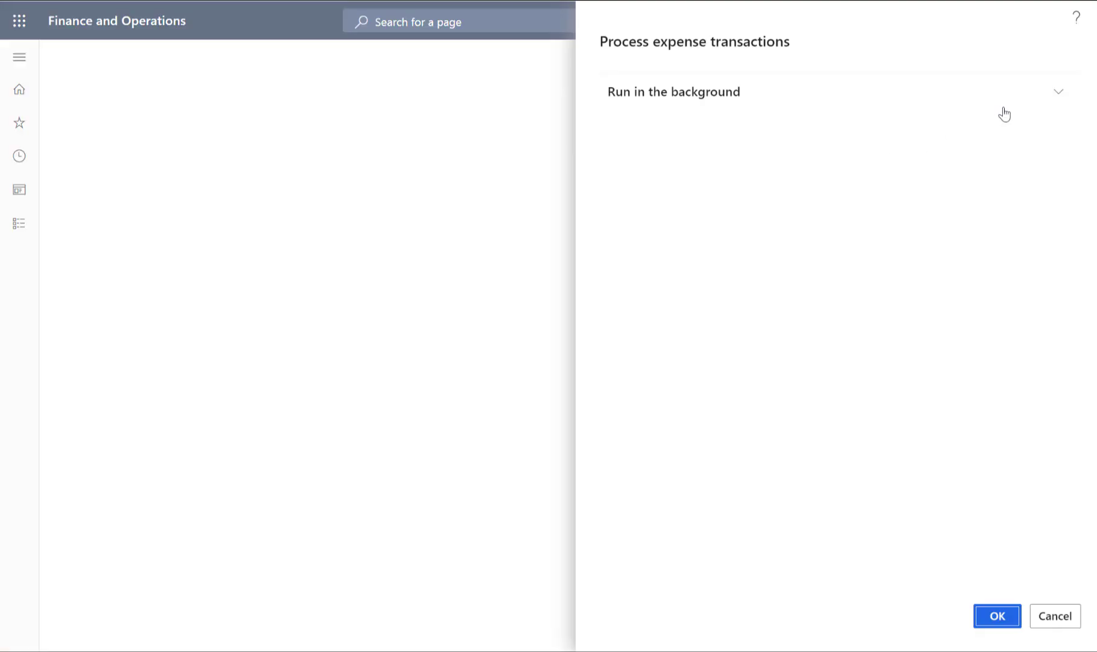
click(1054, 103)
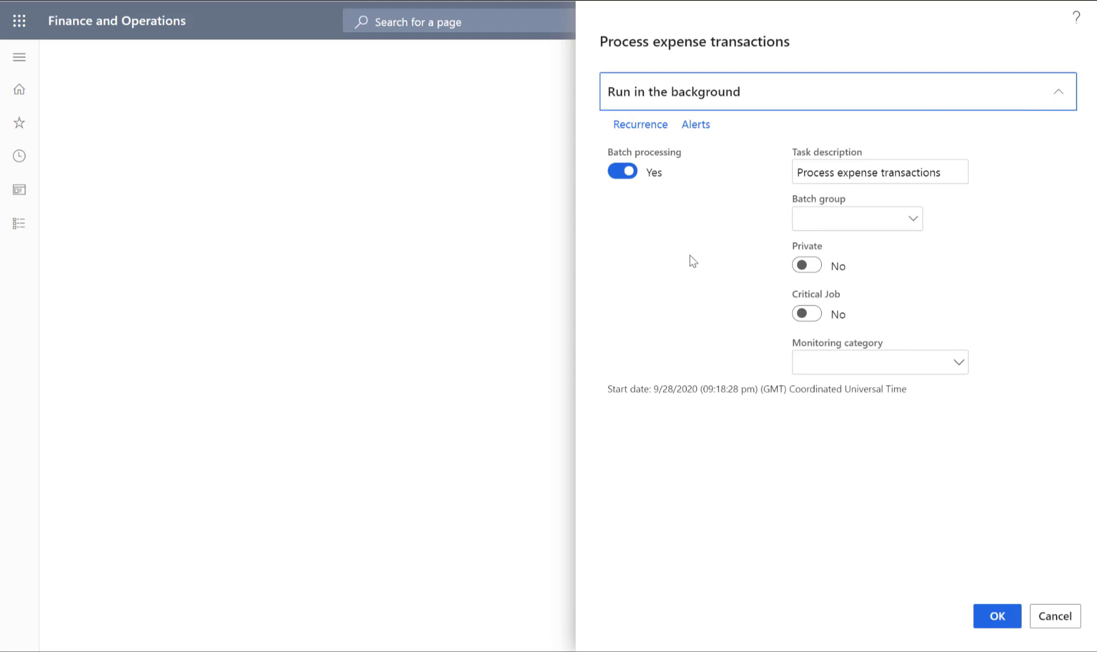
click(997, 615)
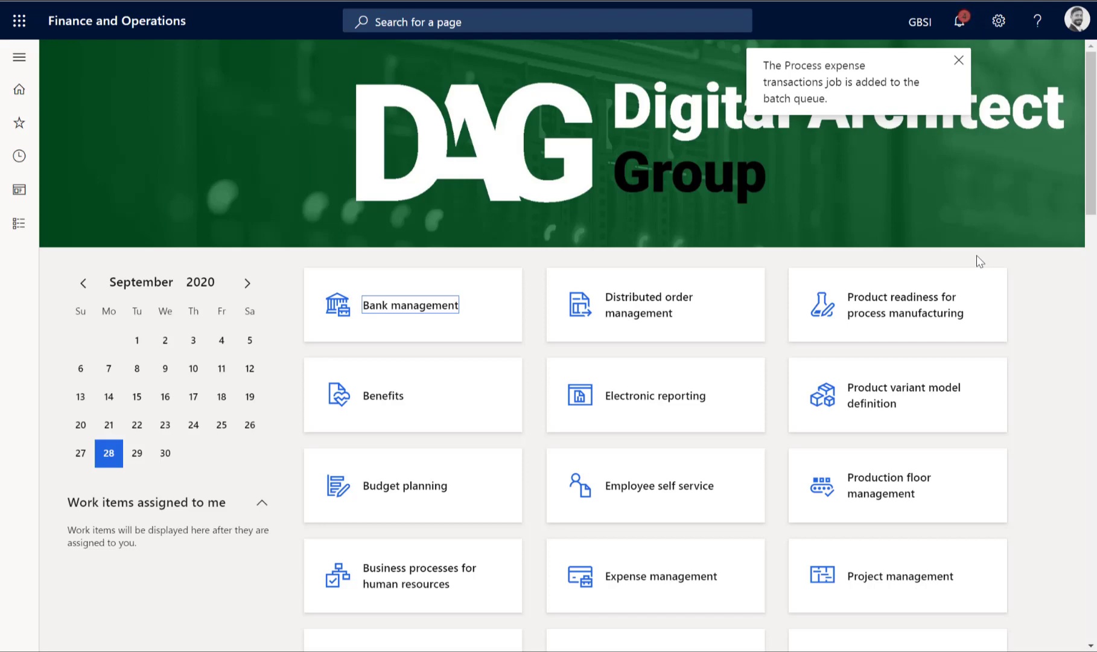
Open the Dimension mapping page in the Expense Connect setup to examine how staging fields map to dimensions.
click(19, 57)
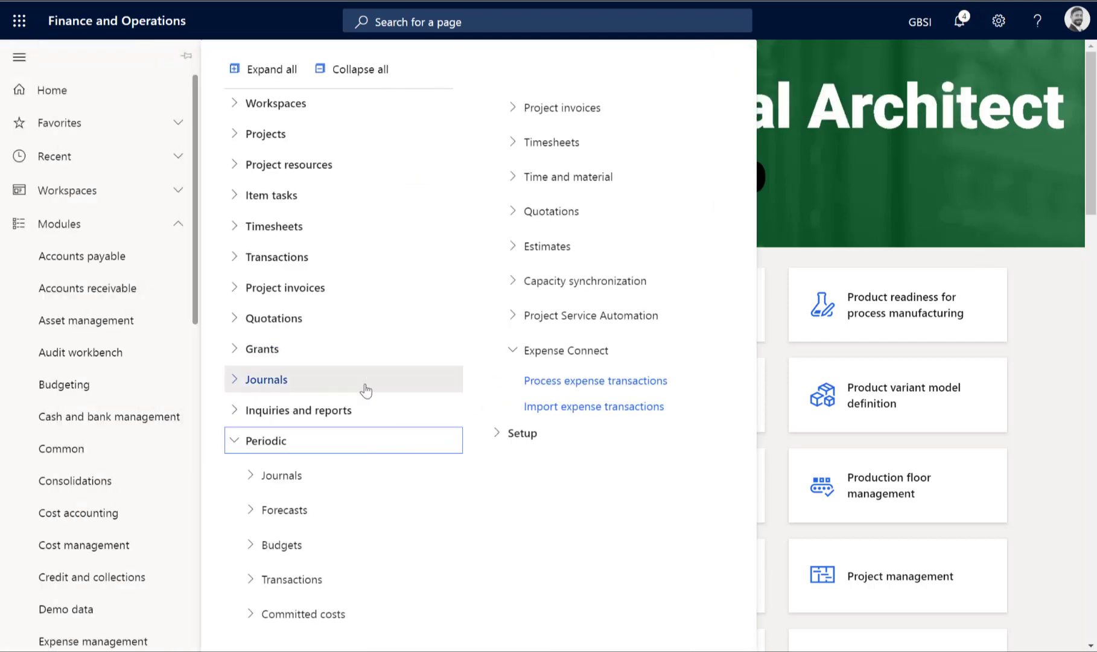
click(497, 440)
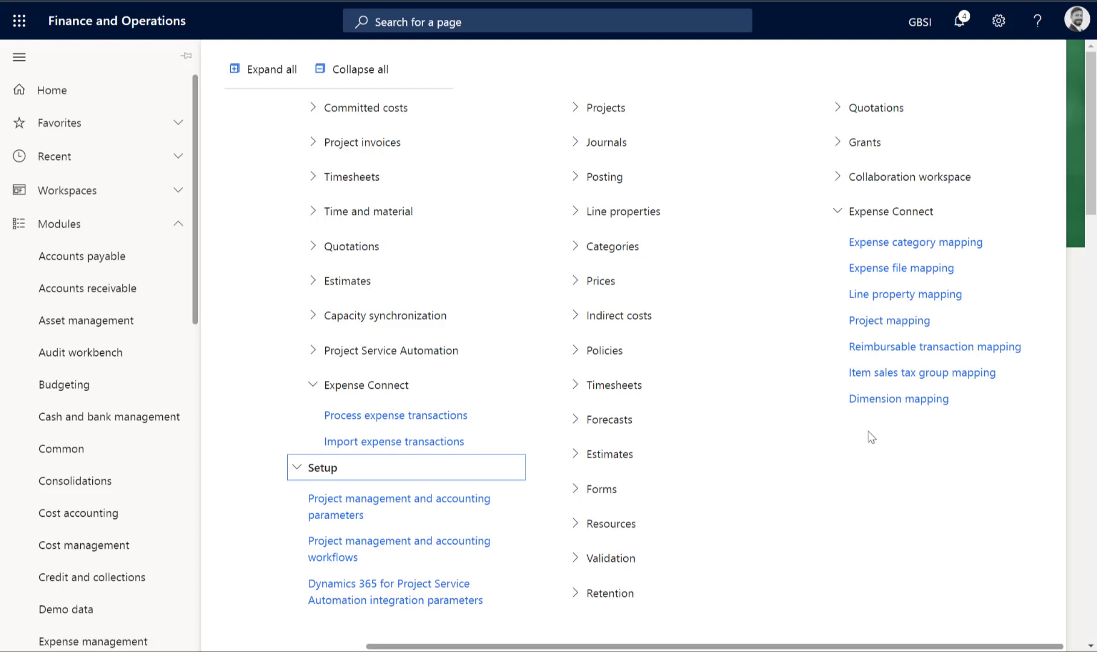
click(877, 402)
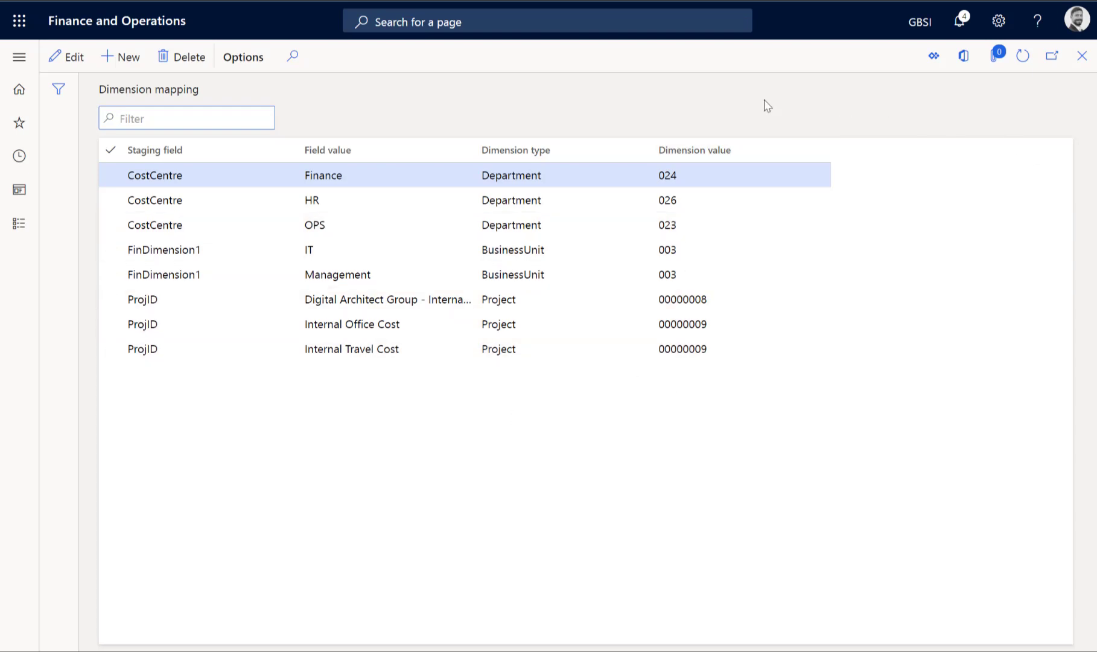
Open the voucher lines of the unposted GenJrn journal in the General ledger's general journals.
click(18, 58)
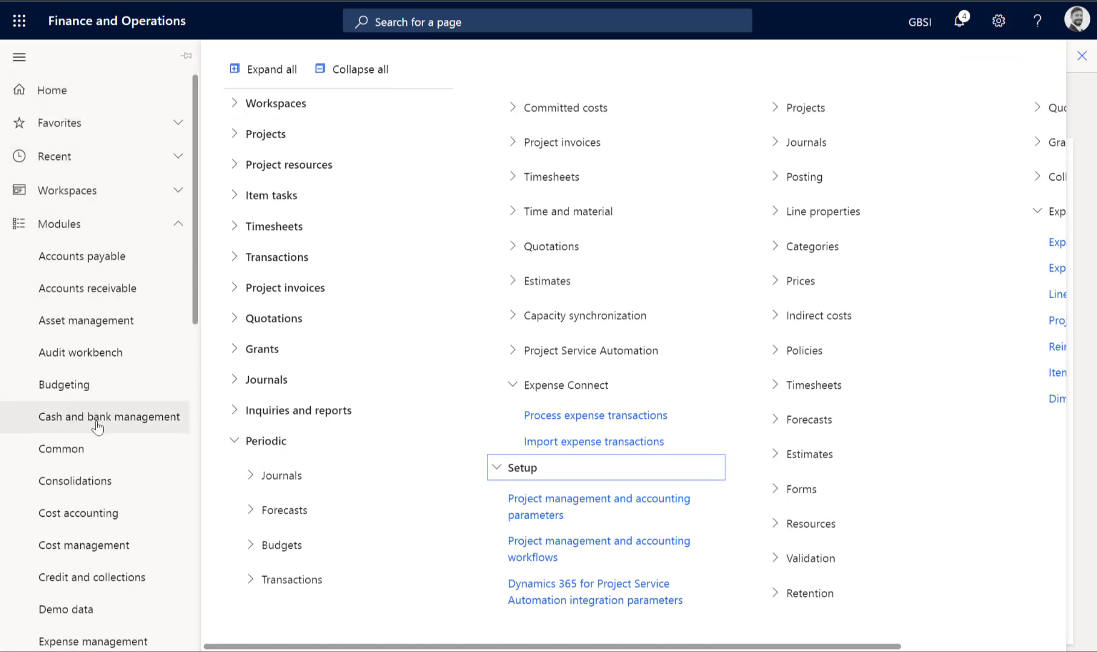
scroll(96, 420, down, 4)
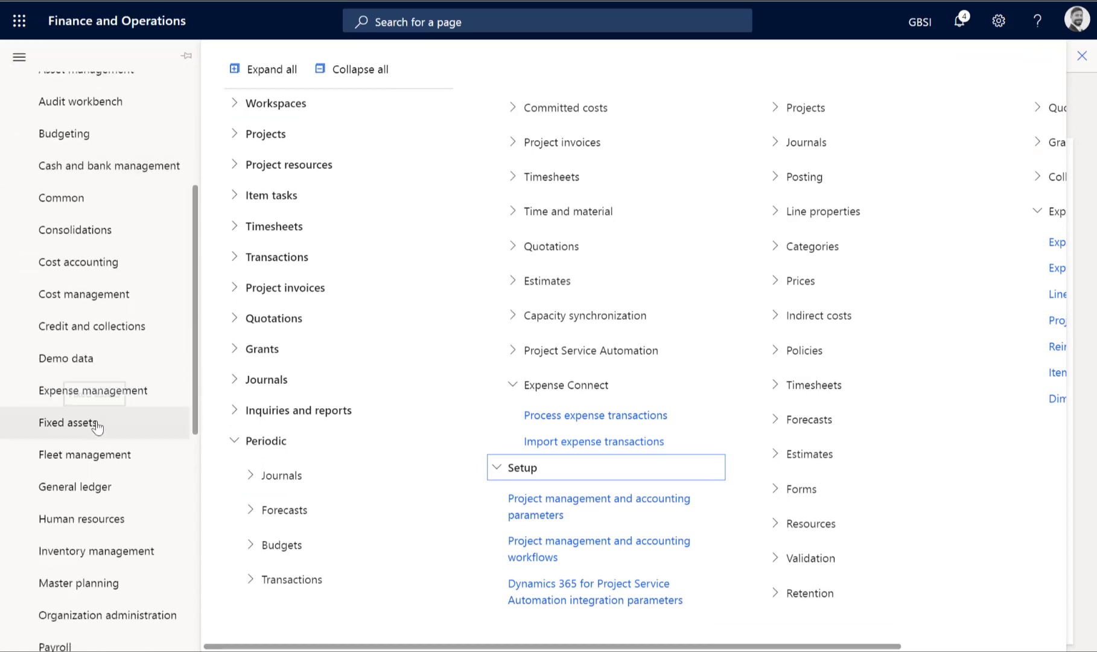
click(92, 490)
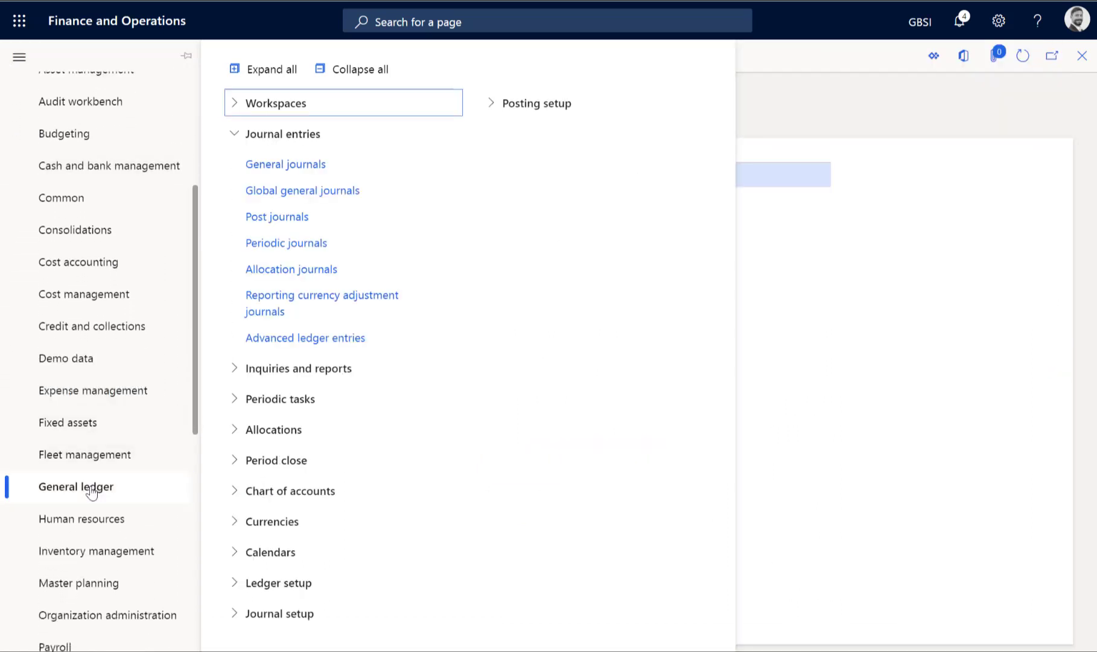
click(289, 165)
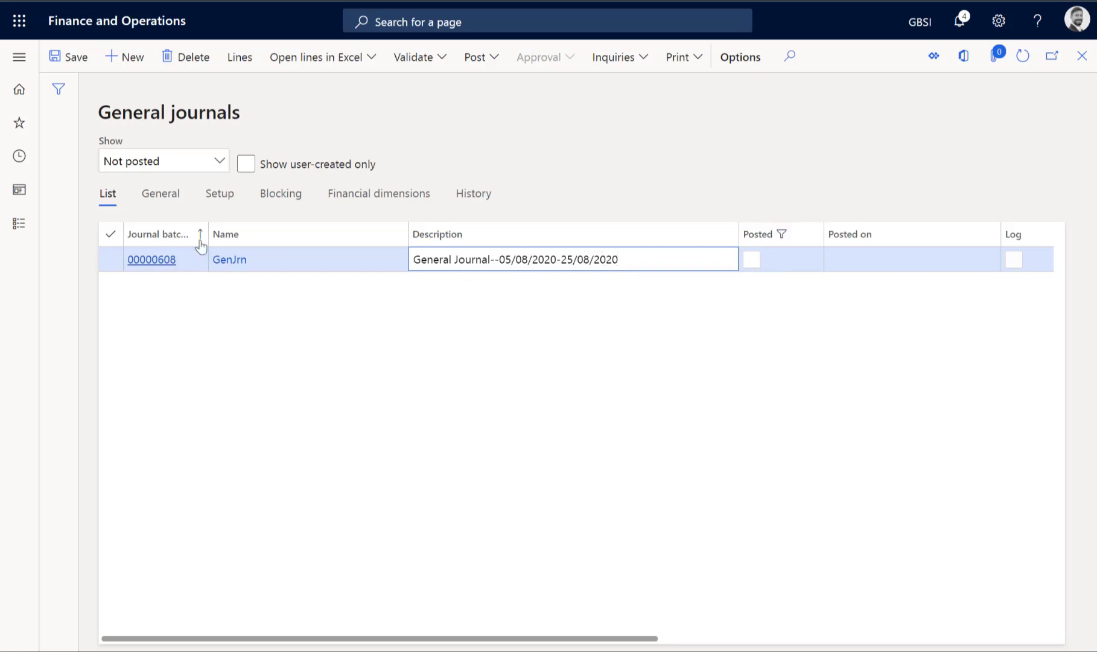
click(156, 263)
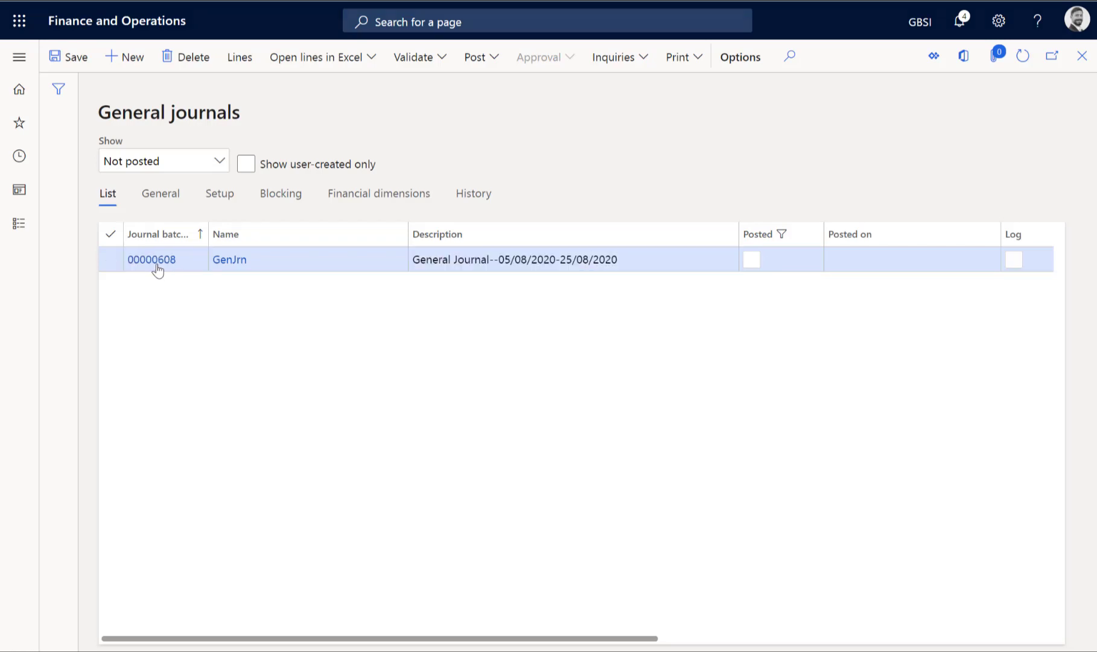
click(156, 264)
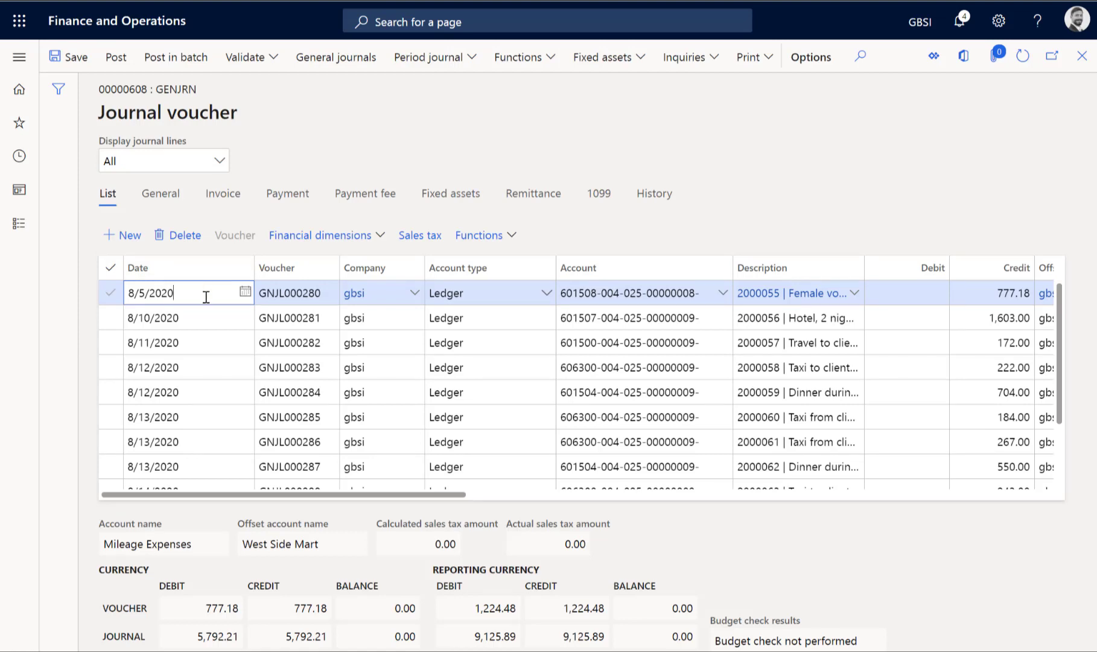
Review the journal voucher lines, examining the ledger accounts and the financial dimension segments of each account string.
scroll(227, 430, down, 2)
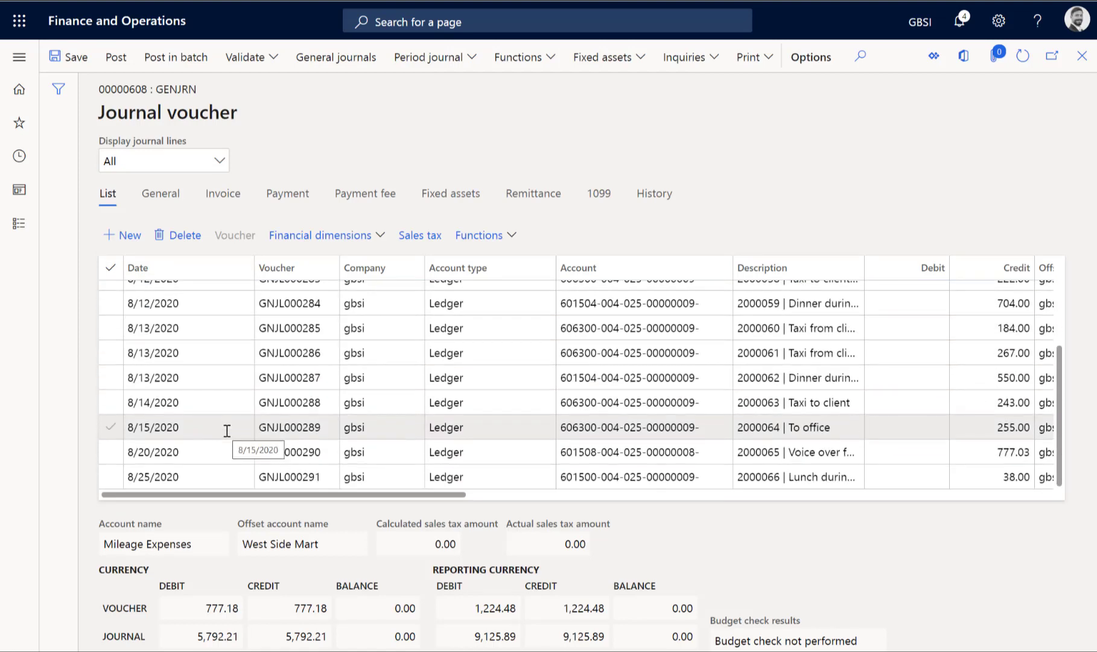
scroll(227, 430, up, 2)
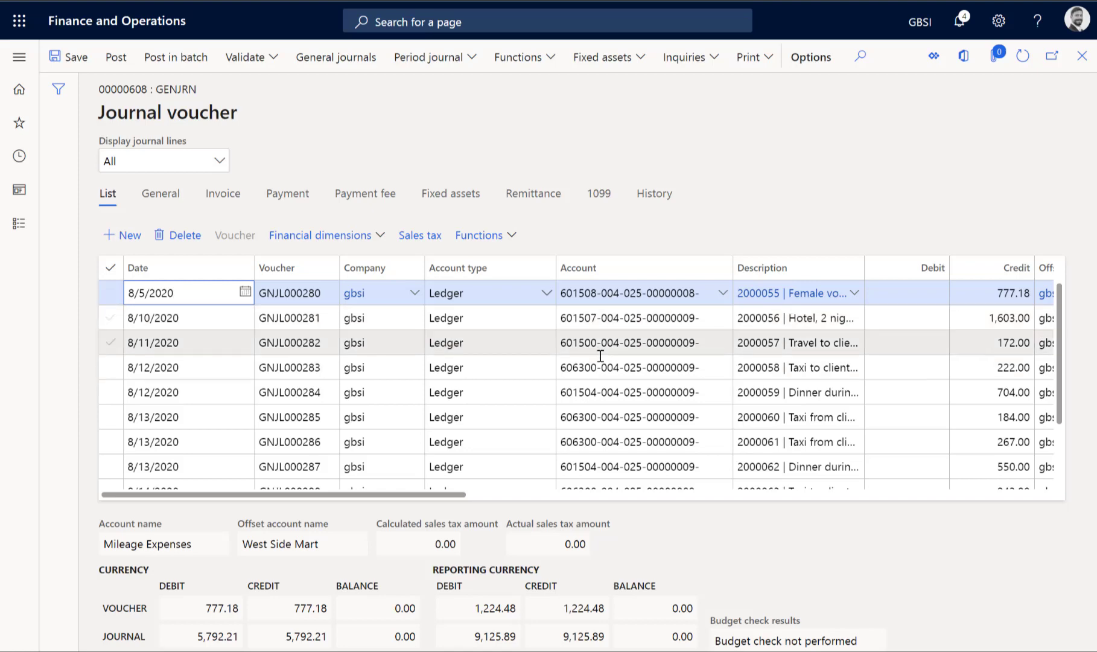
scroll(620, 409, down, 4)
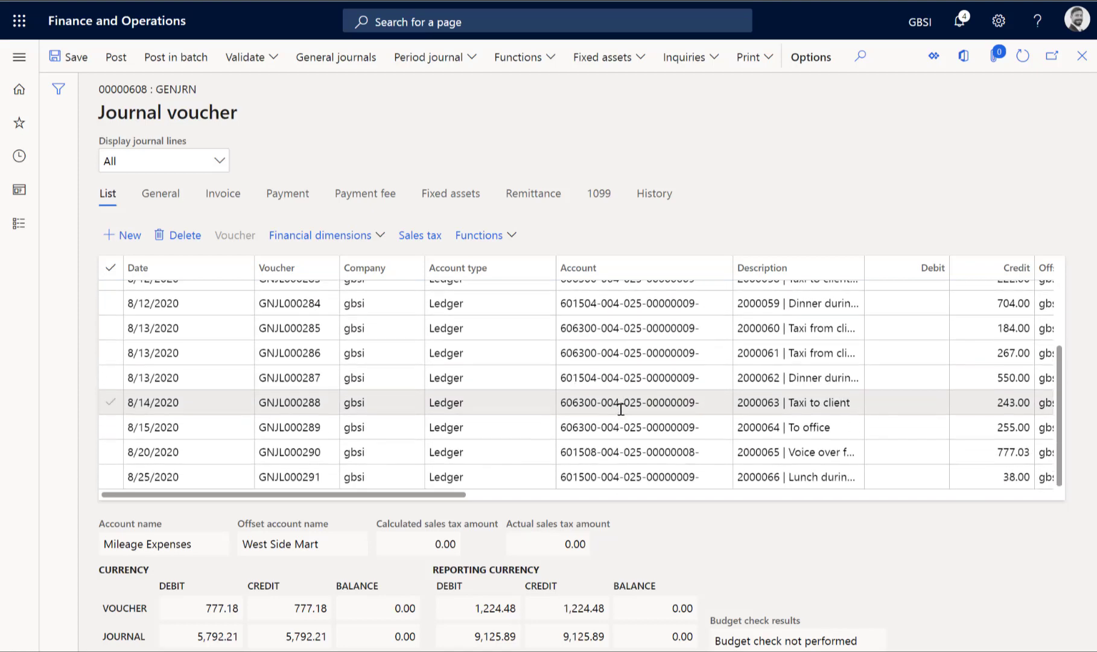
scroll(621, 410, up, 4)
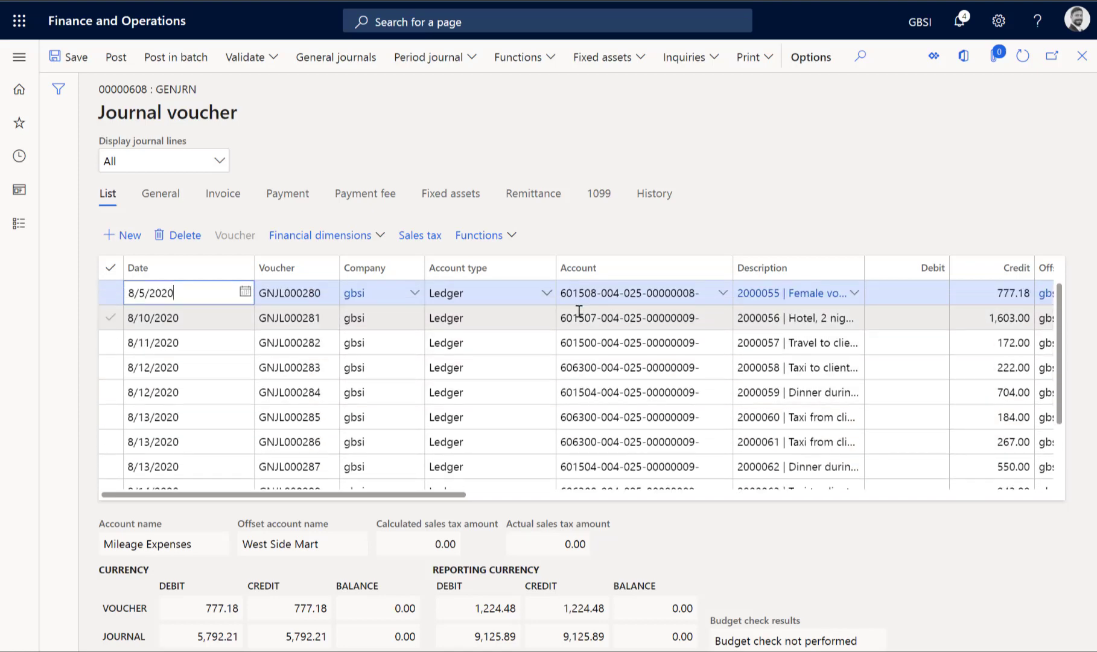
drag(559, 293, 644, 292)
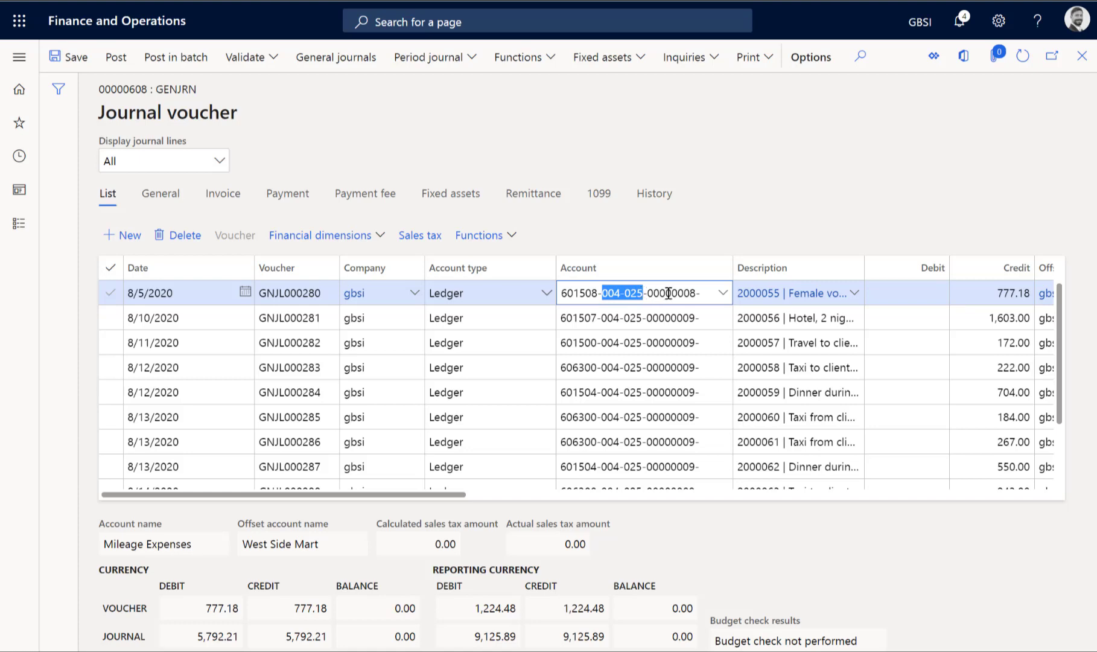
click(668, 293)
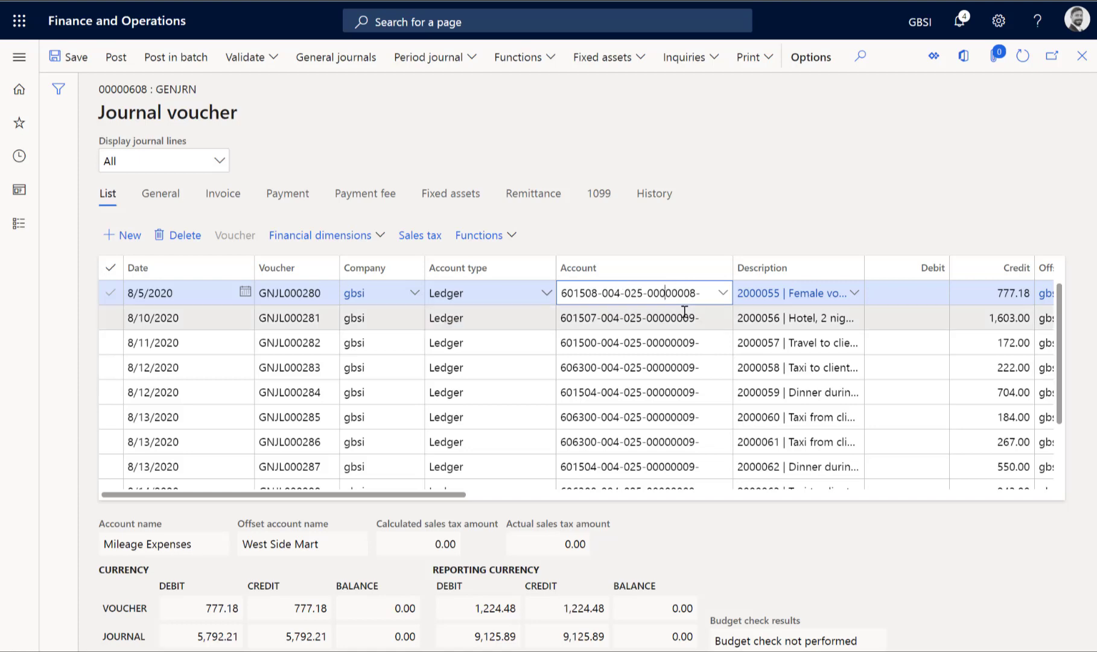
scroll(698, 291, down, 2)
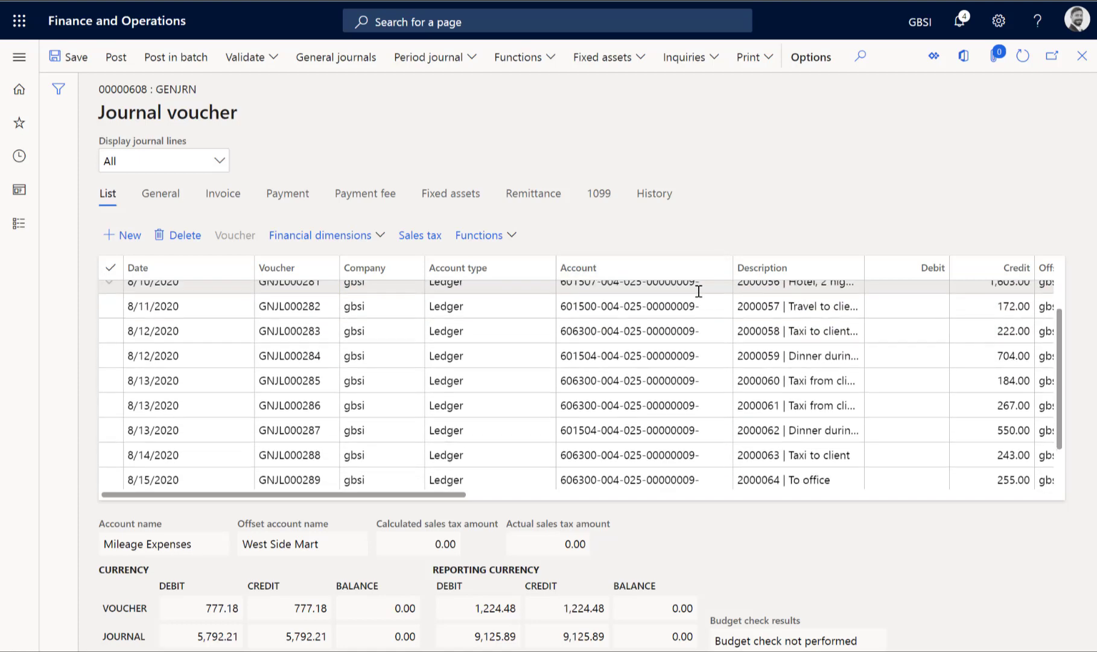
scroll(699, 291, up, 2)
Examine the credit amounts, offset account types and offset accounts of the journal voucher lines.
scroll(544, 466, right, 5)
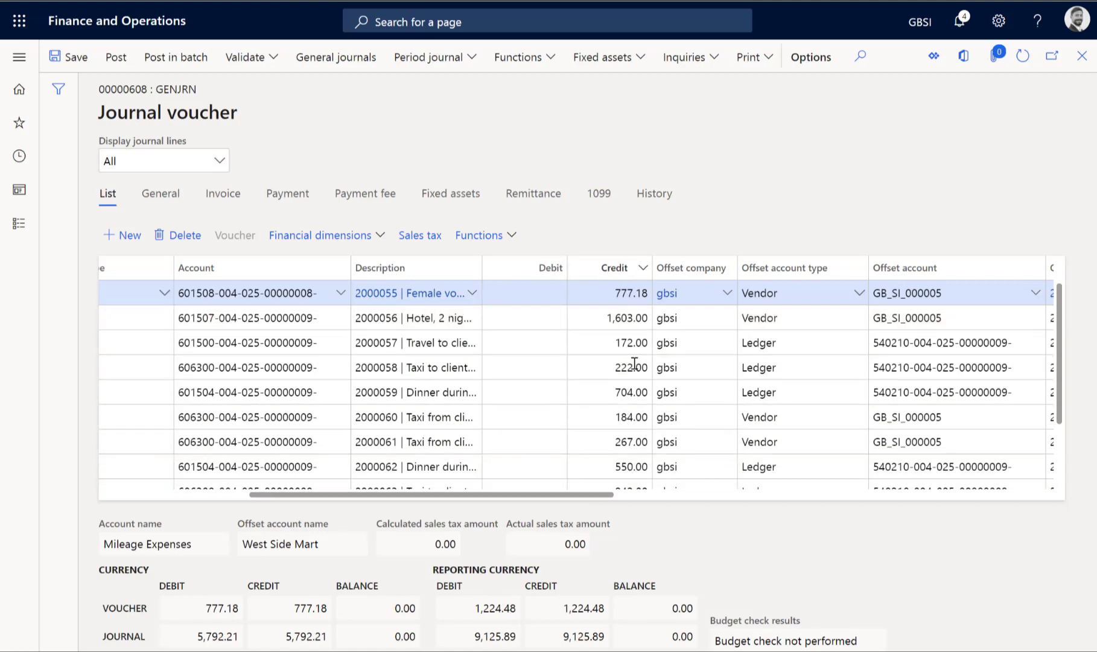
drag(587, 500, 617, 502)
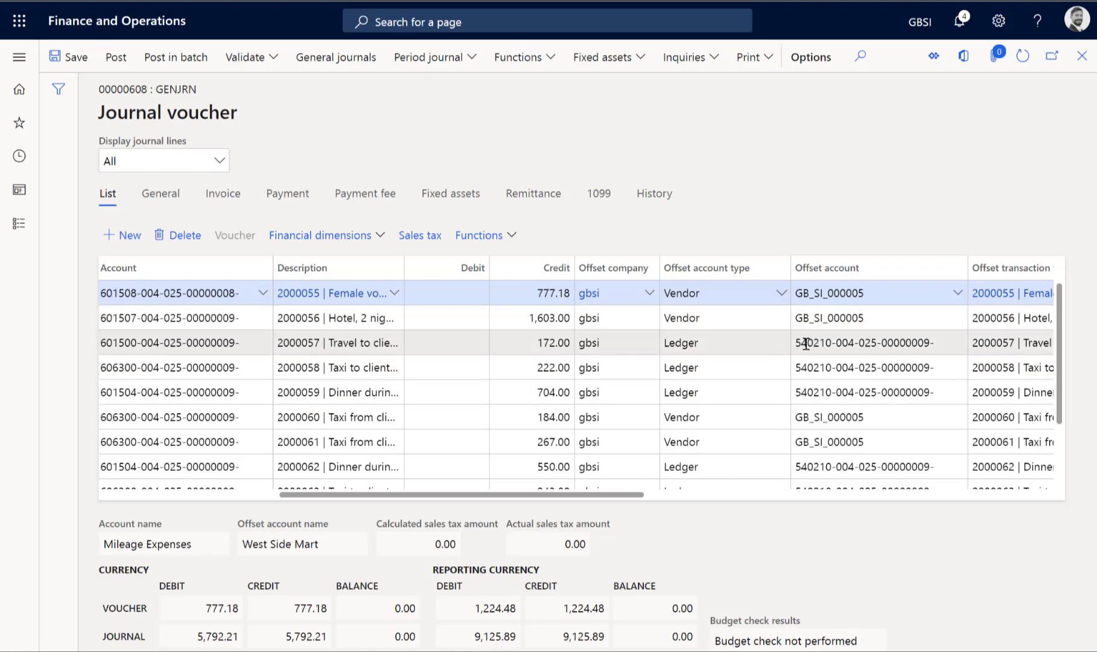
mouse_move(806, 343)
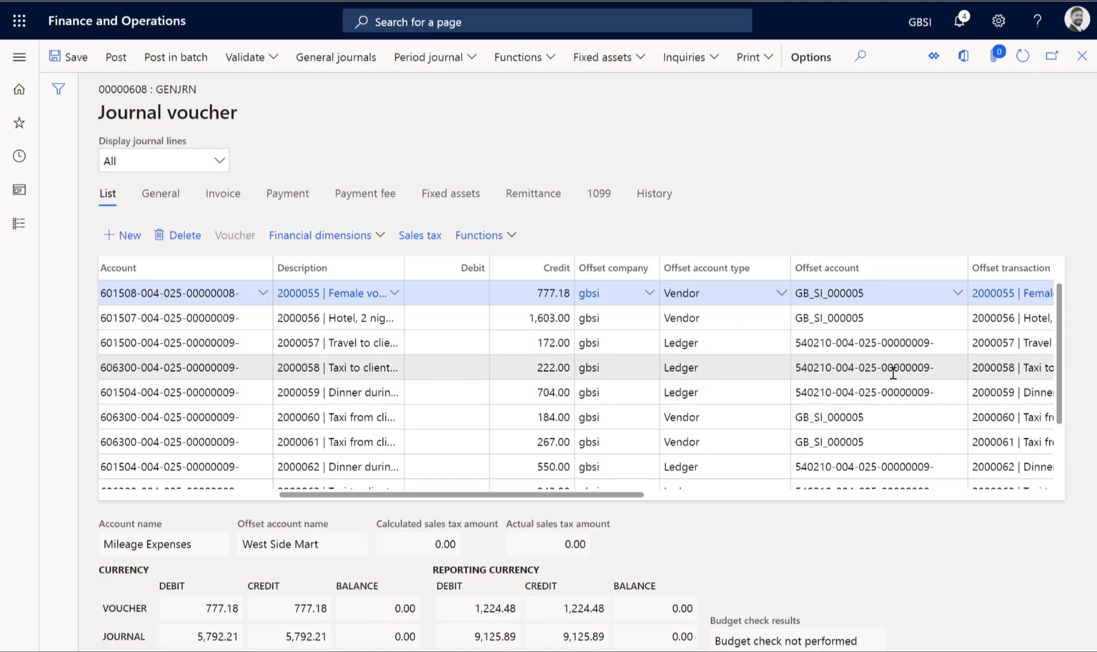
drag(628, 495, 583, 499)
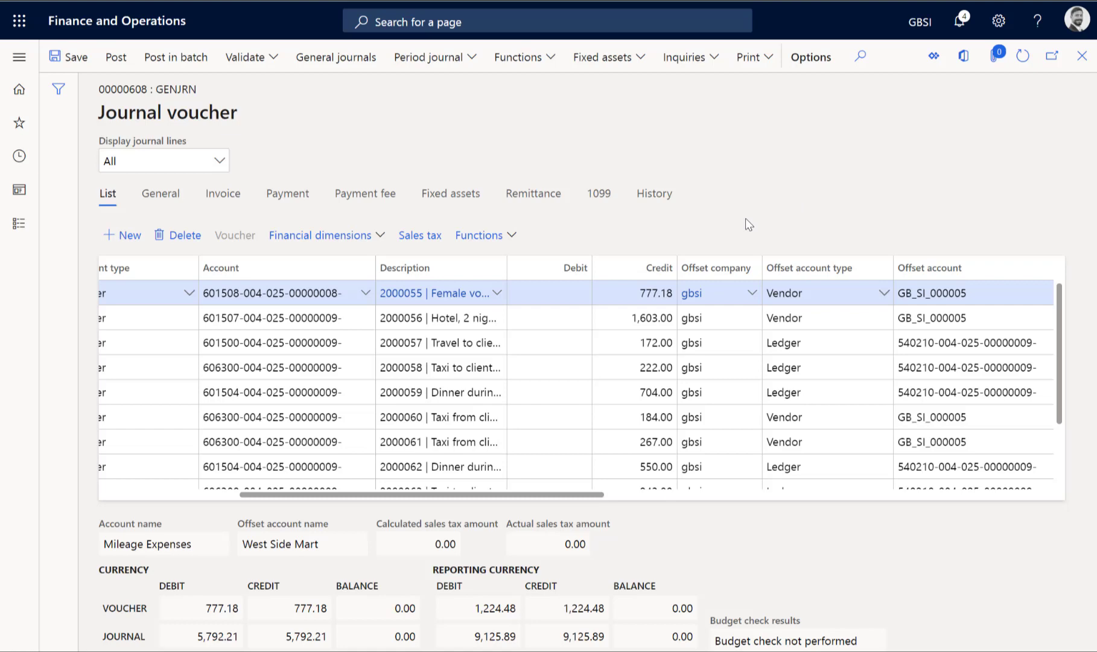
Import the expense transactions file again with the periodic Expense Connect import in Project management and accounting.
click(20, 61)
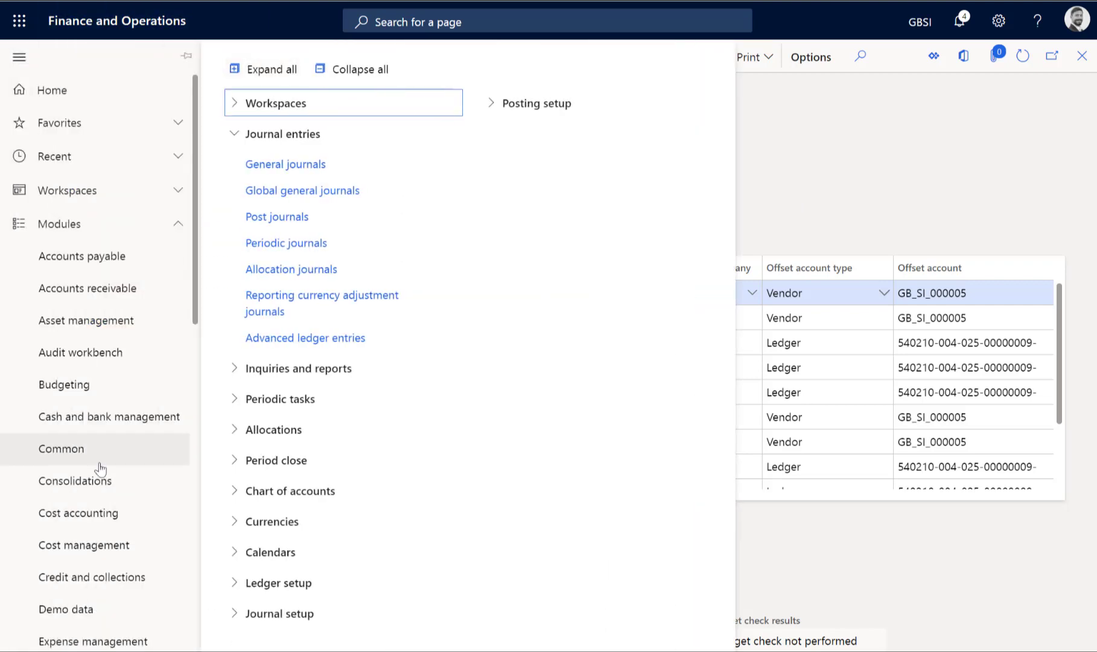
scroll(98, 465, down, 5)
scroll(116, 430, down, 3)
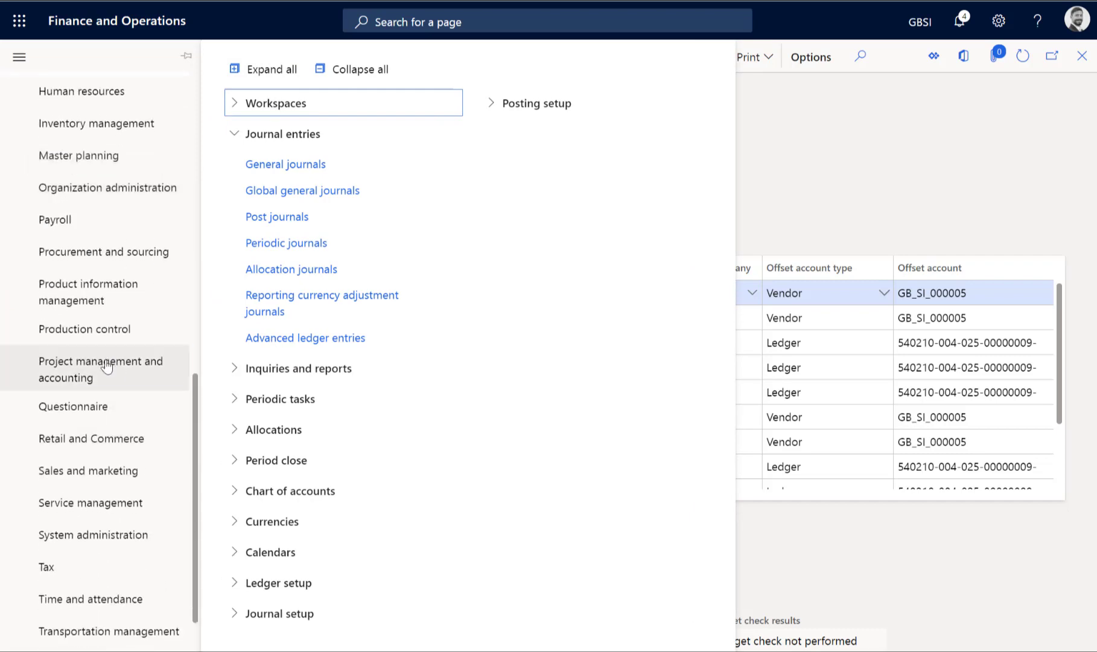
click(102, 370)
click(593, 444)
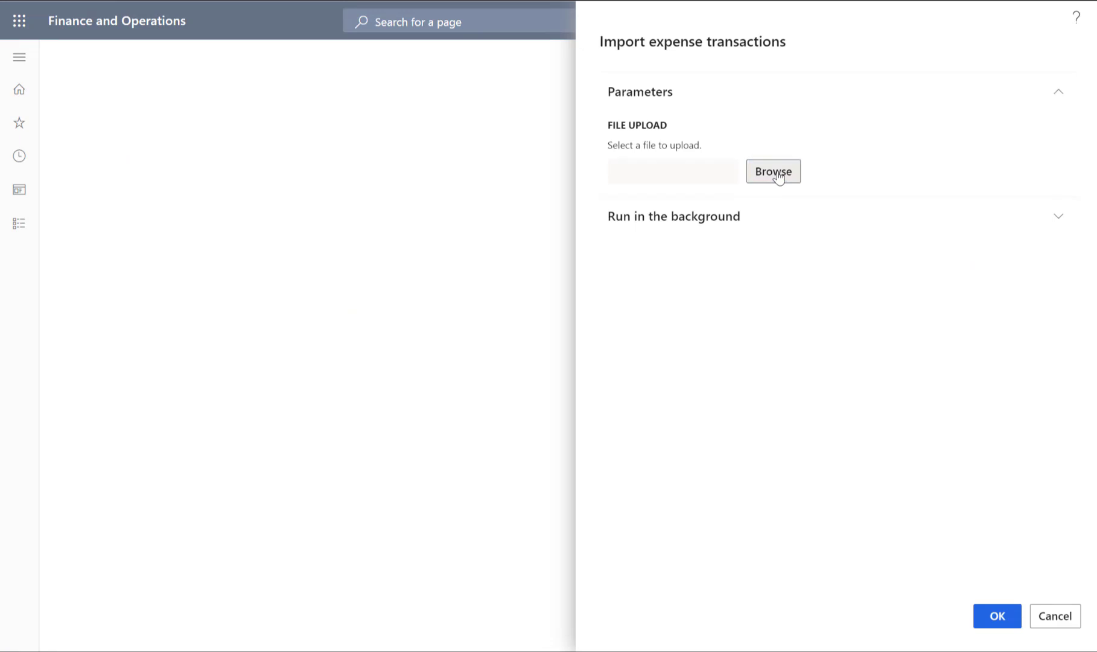
click(777, 173)
click(679, 241)
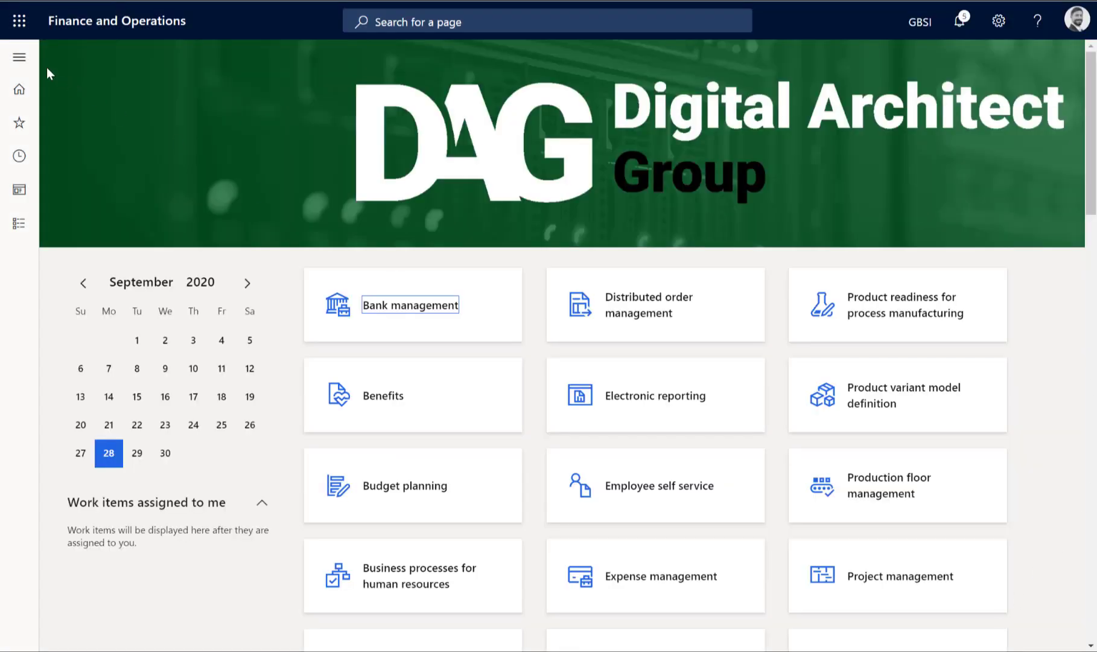
Open the Expense Connect inquiry Imported expense transactions and review the import status of all lines.
click(20, 57)
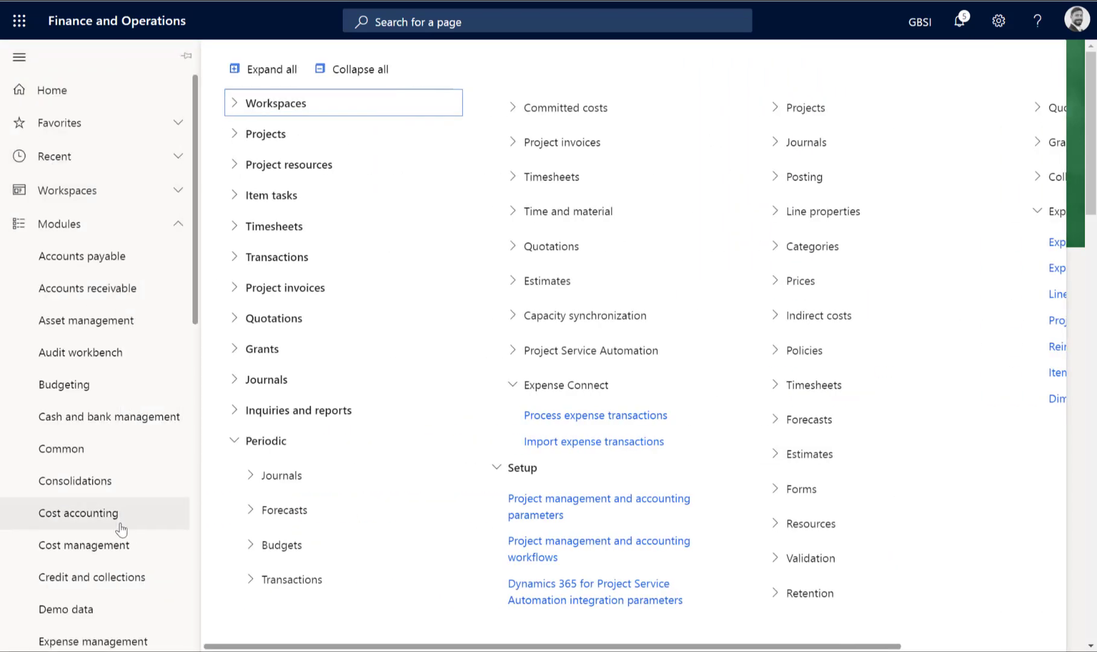
click(234, 441)
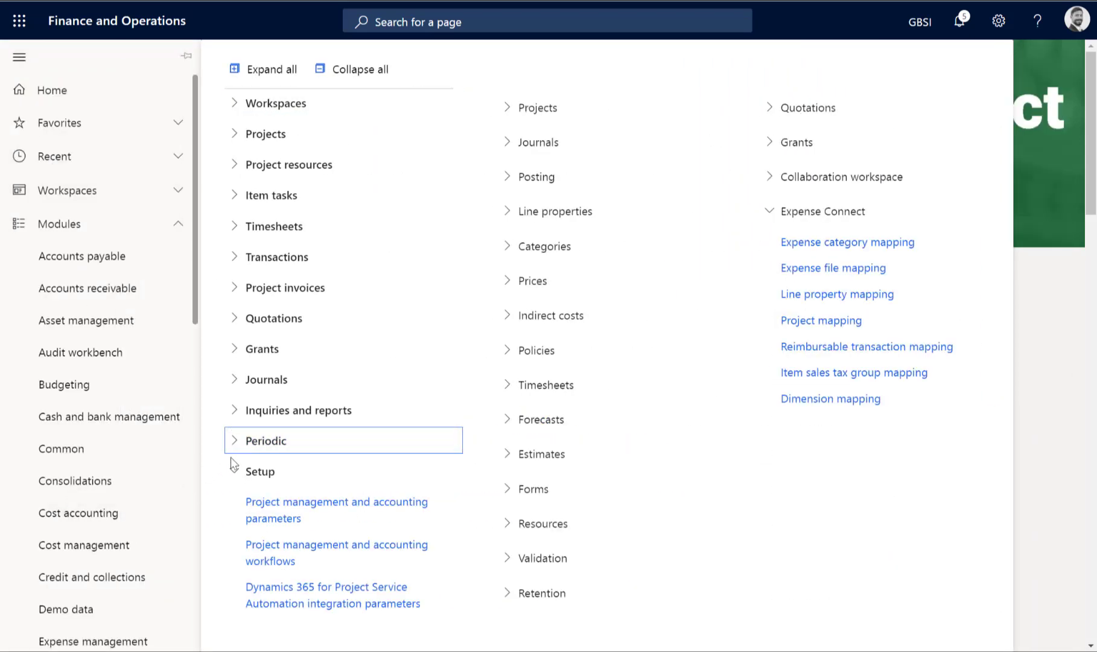
click(234, 466)
click(235, 416)
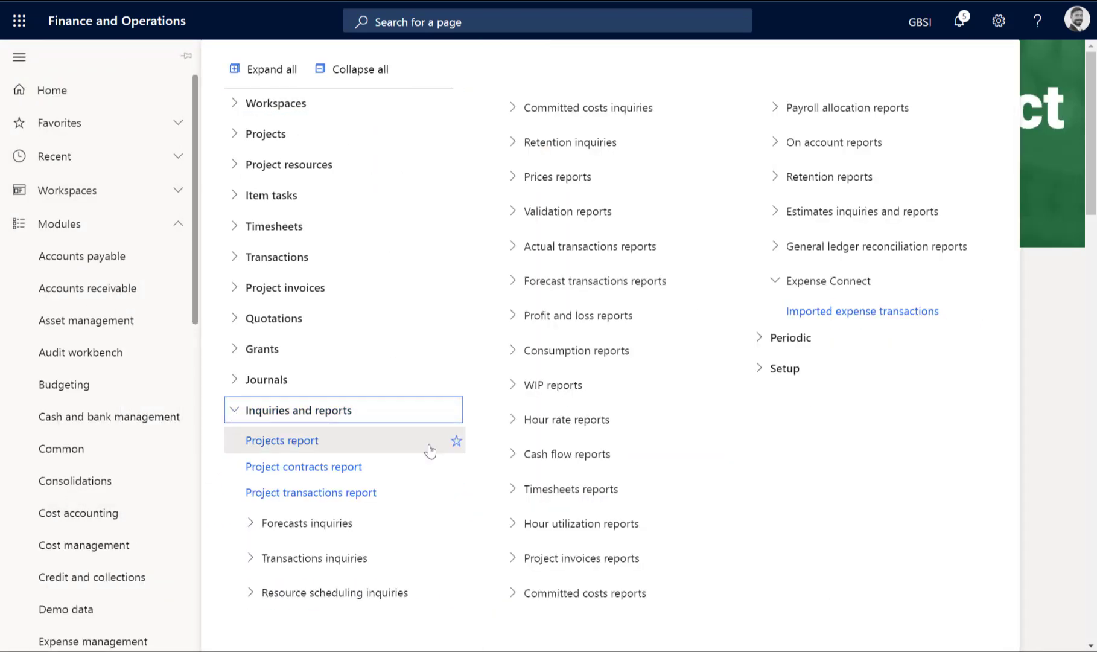
click(828, 314)
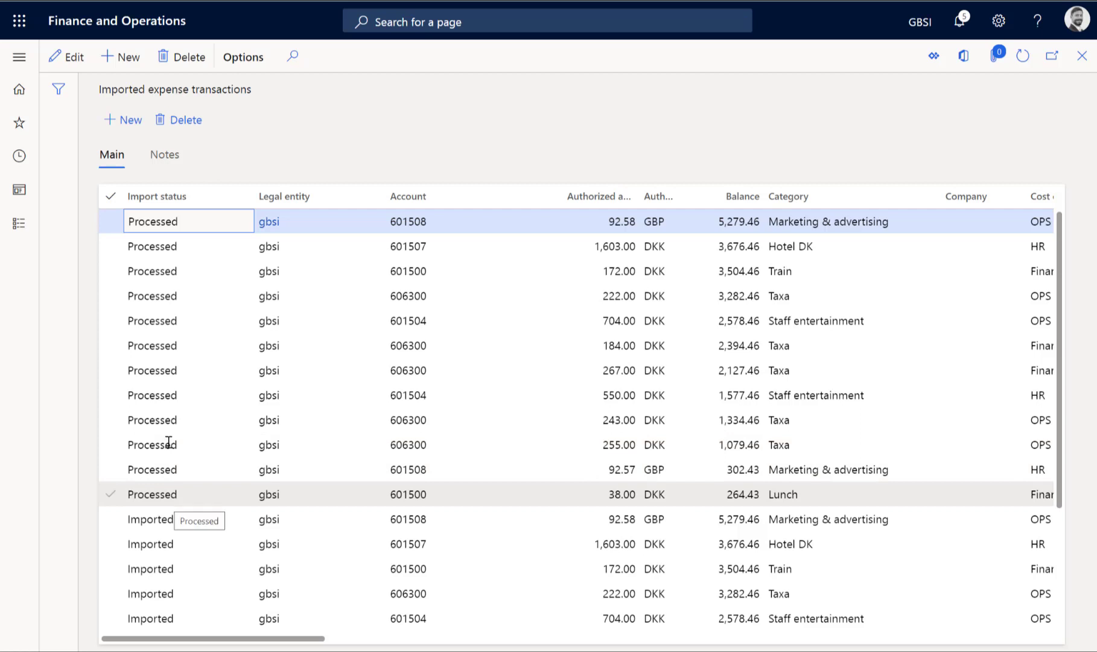
scroll(177, 498, down, 3)
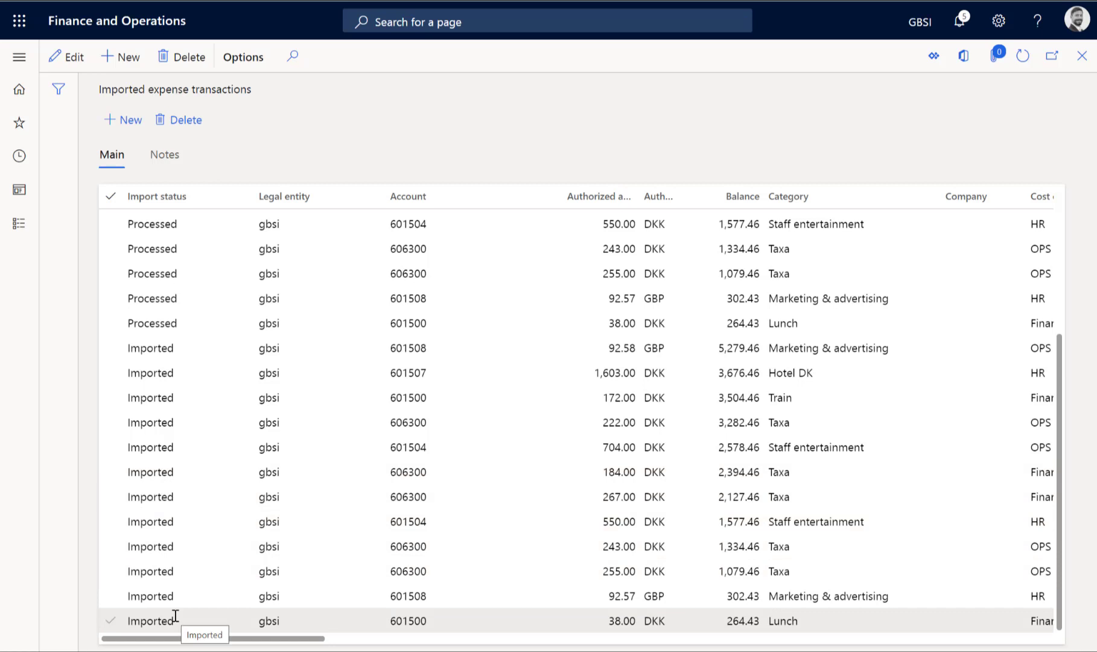
Open the Expense Connect section of the Project management and accounting parameters.
click(19, 68)
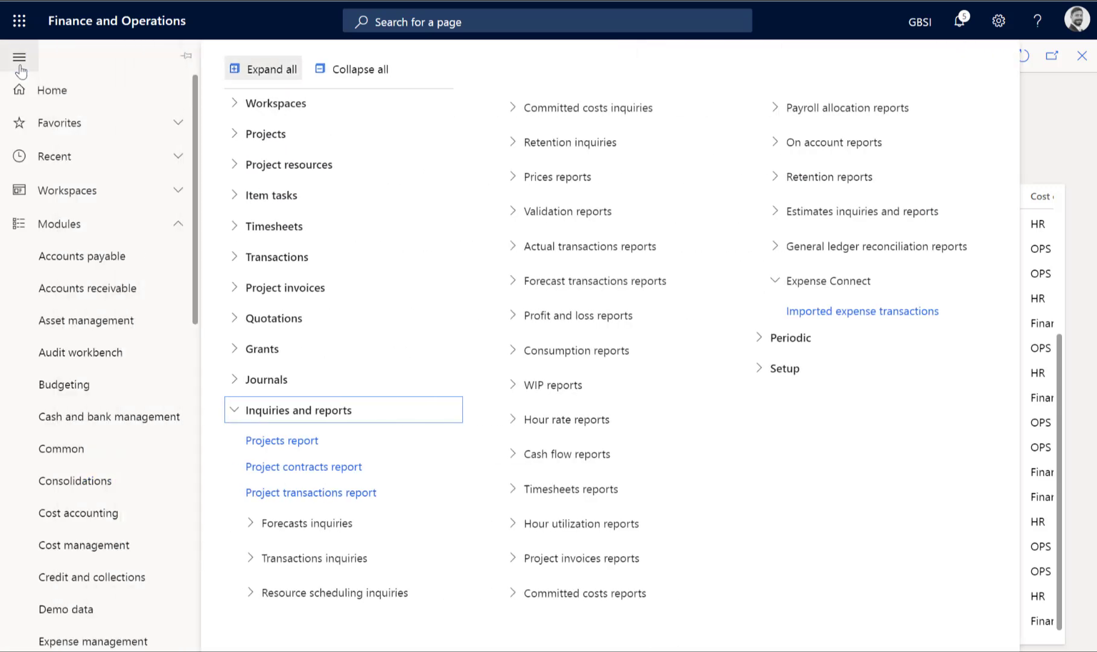
click(236, 413)
click(240, 476)
click(270, 502)
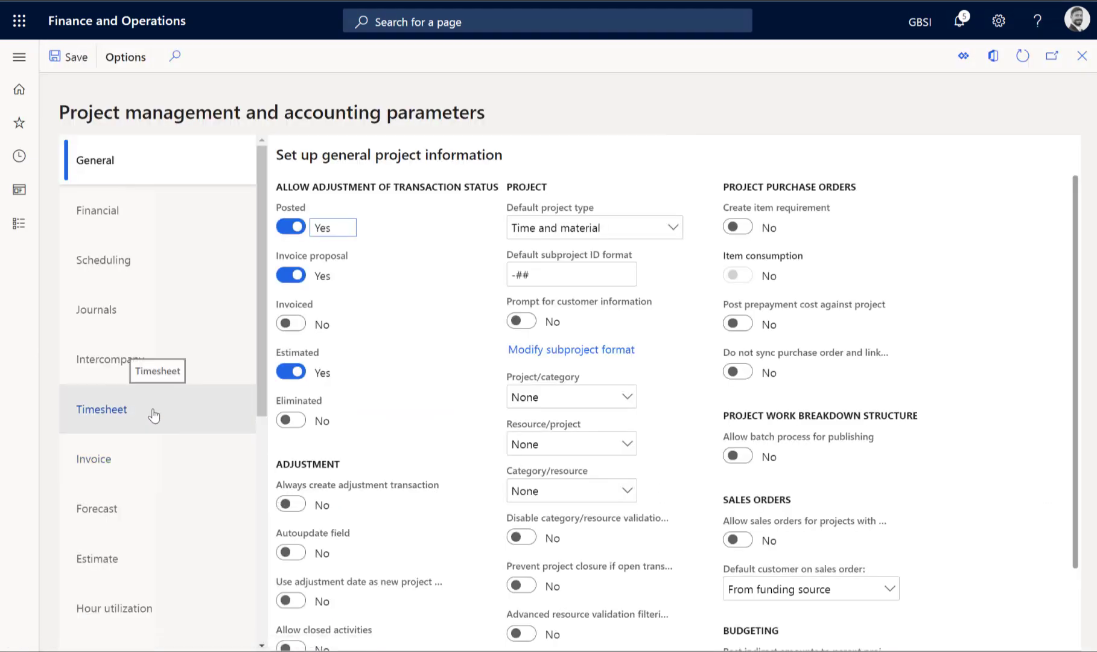
scroll(153, 414, down, 5)
scroll(154, 415, down, 1)
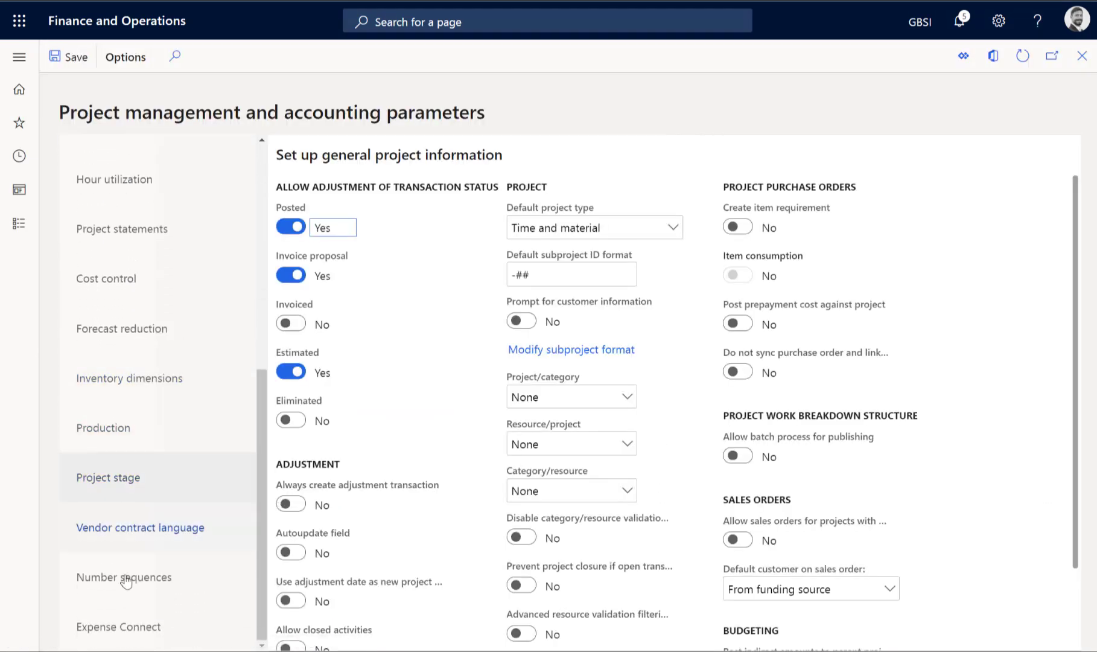
click(124, 631)
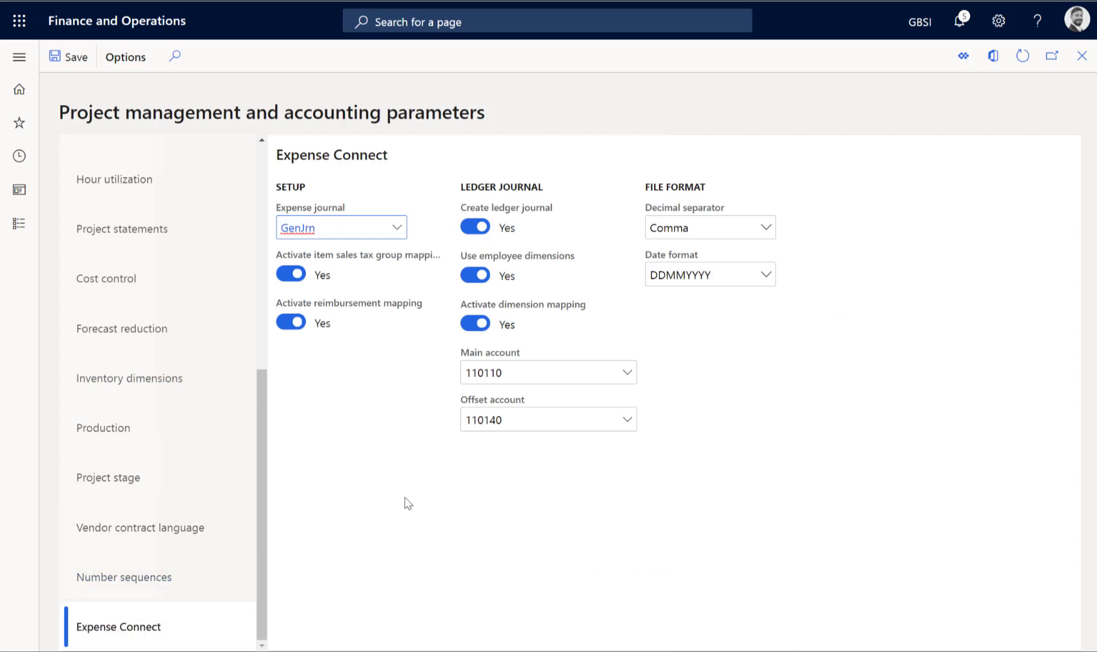
Disable Create ledger journal, set the Expense journal to PrjJrn and save the Expense Connect parameters.
click(480, 228)
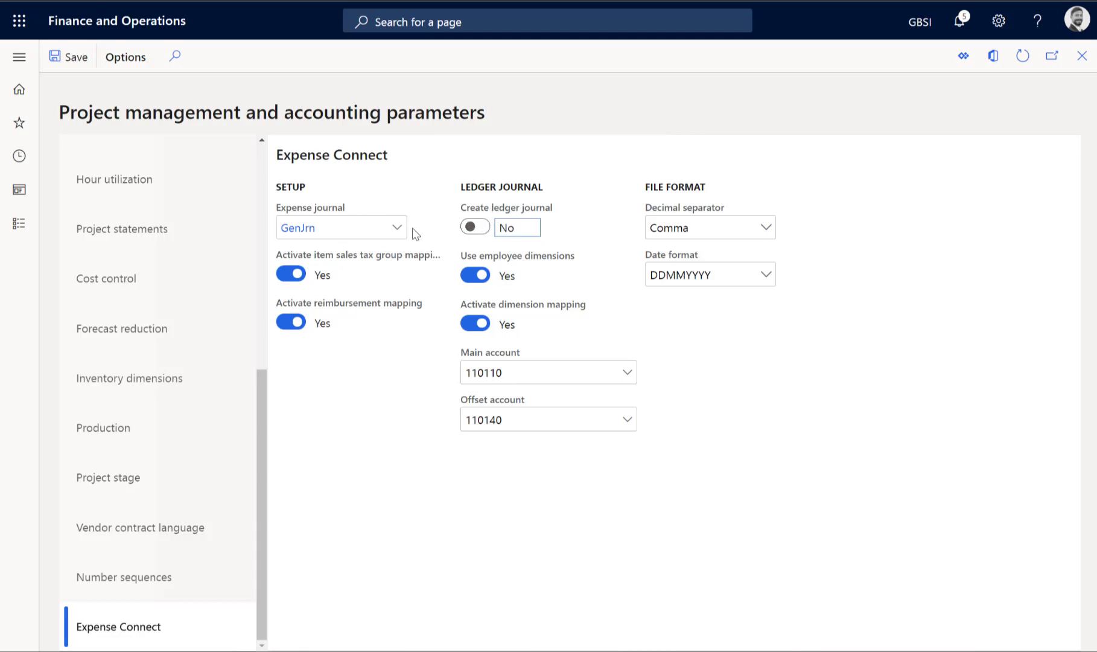
click(397, 235)
click(397, 234)
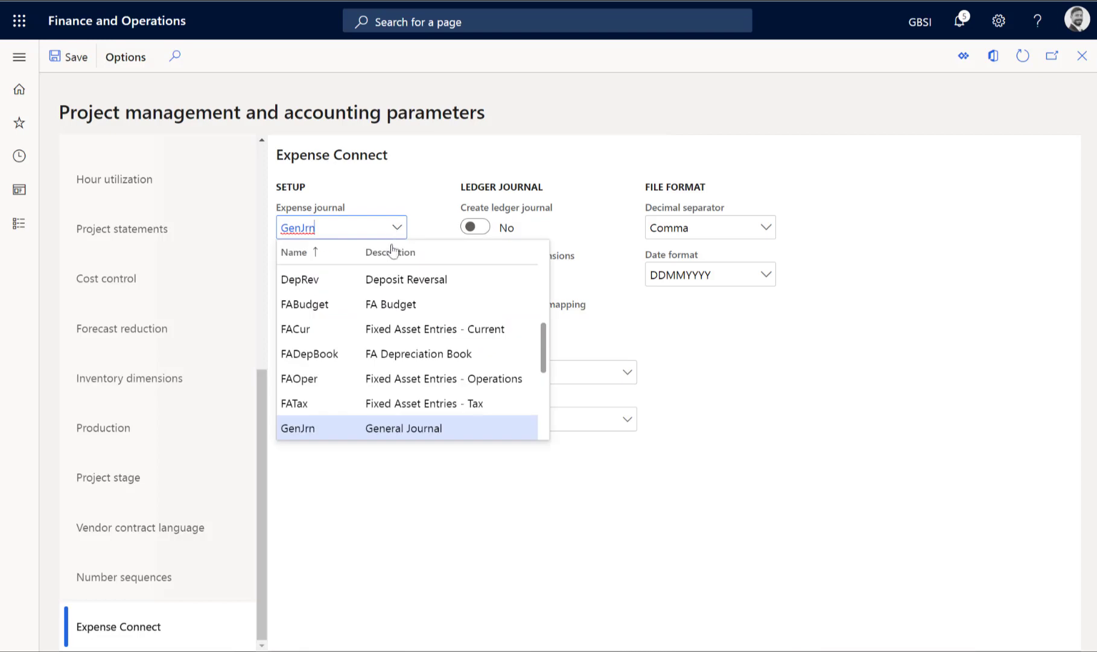
scroll(331, 417, down, 3)
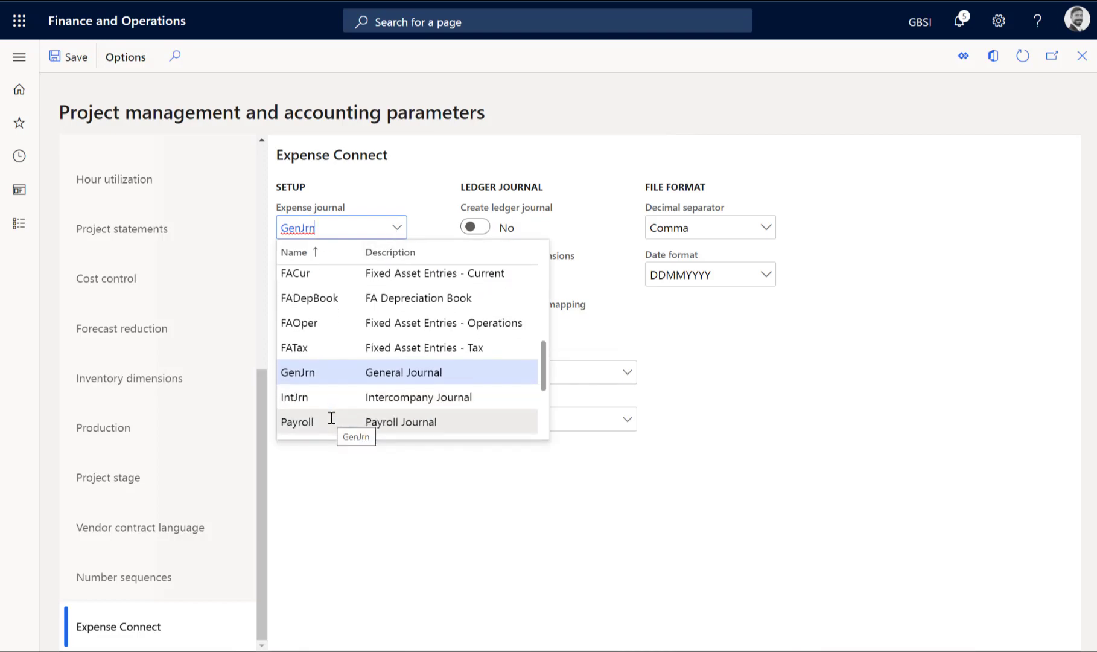
click(319, 381)
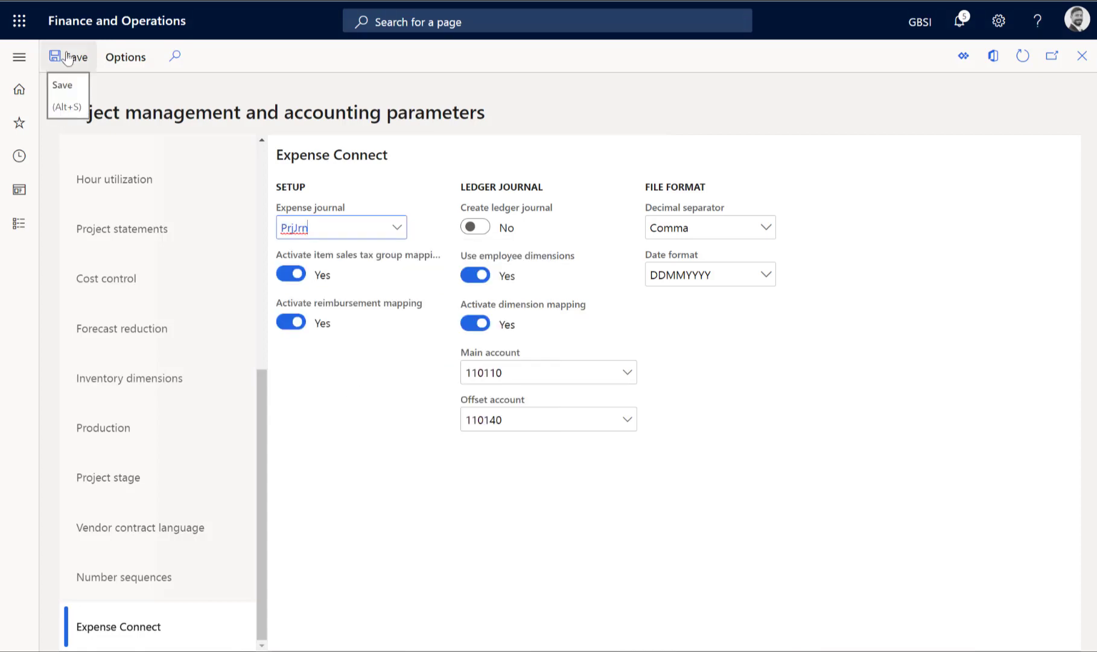
Run the periodic Expense Connect job Process expense transactions in Project management and accounting, with its background batch settings checked.
click(19, 57)
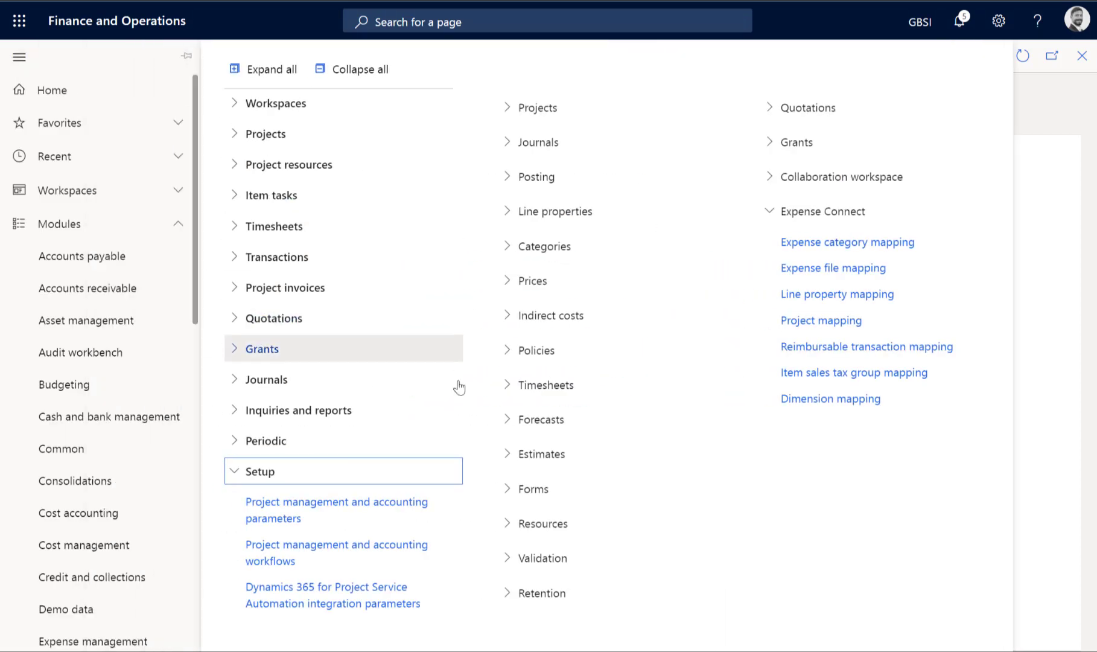
click(248, 444)
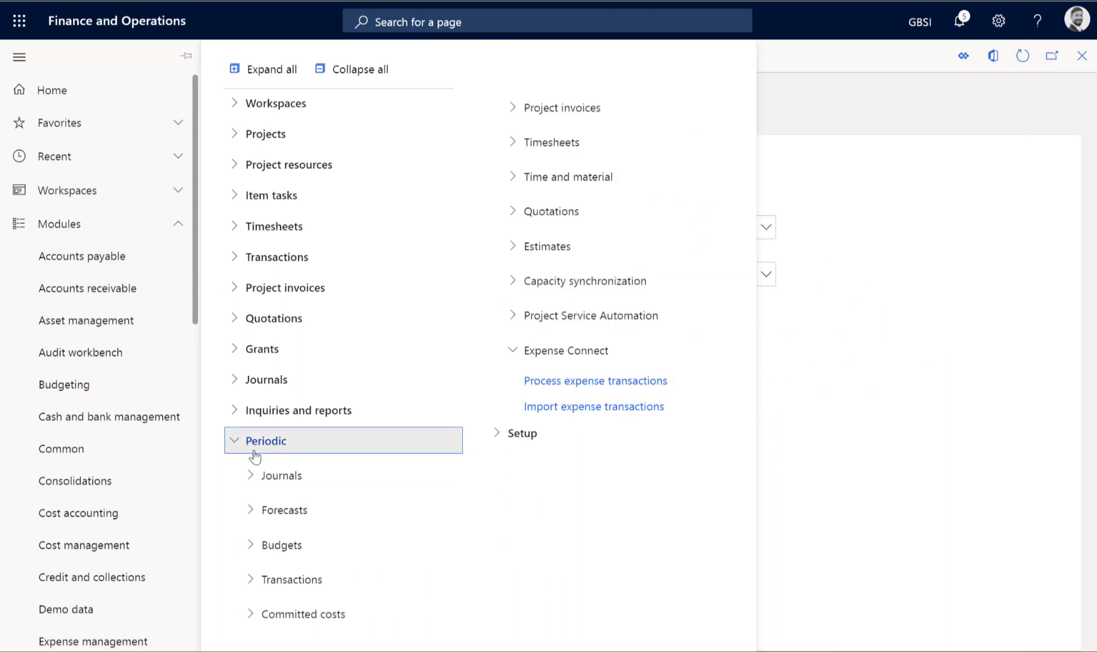
click(630, 391)
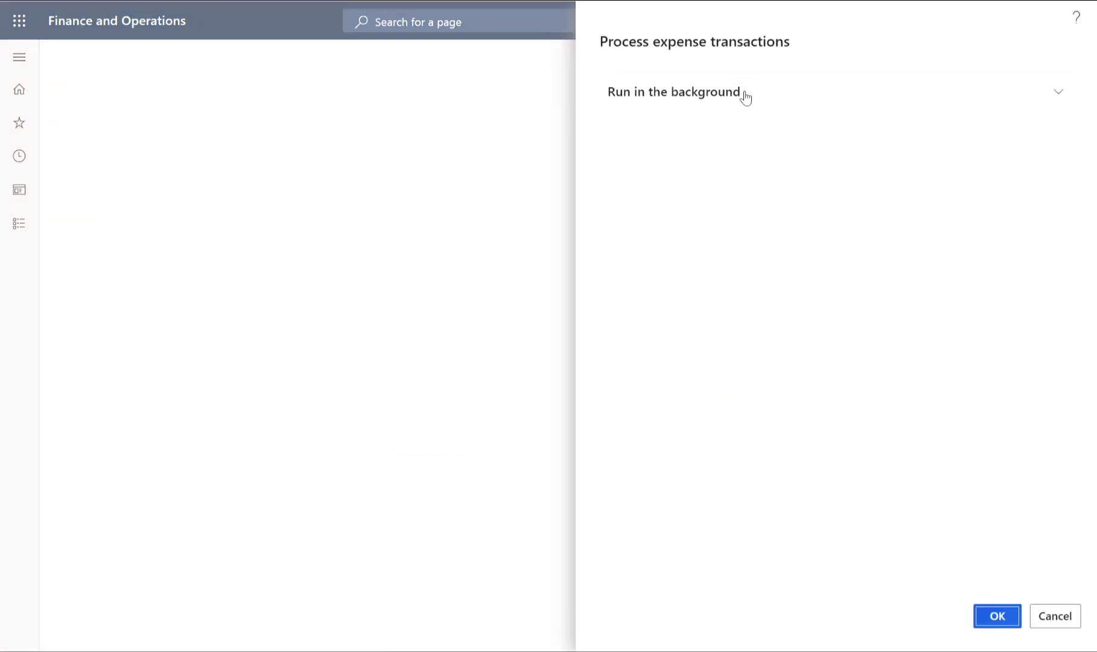
click(745, 94)
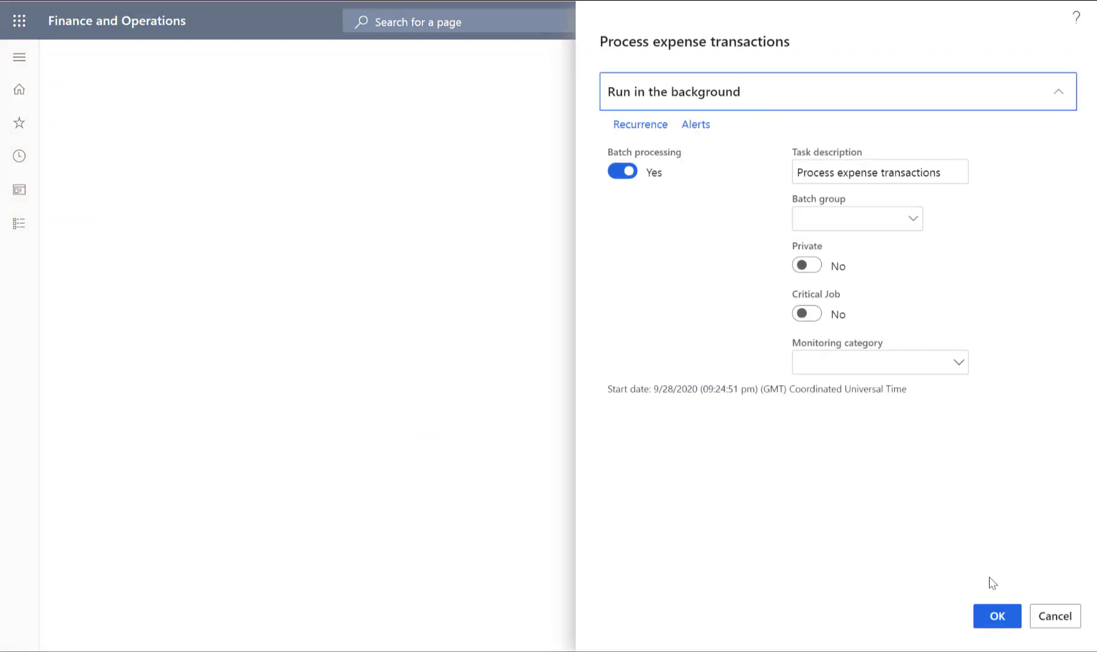
click(997, 616)
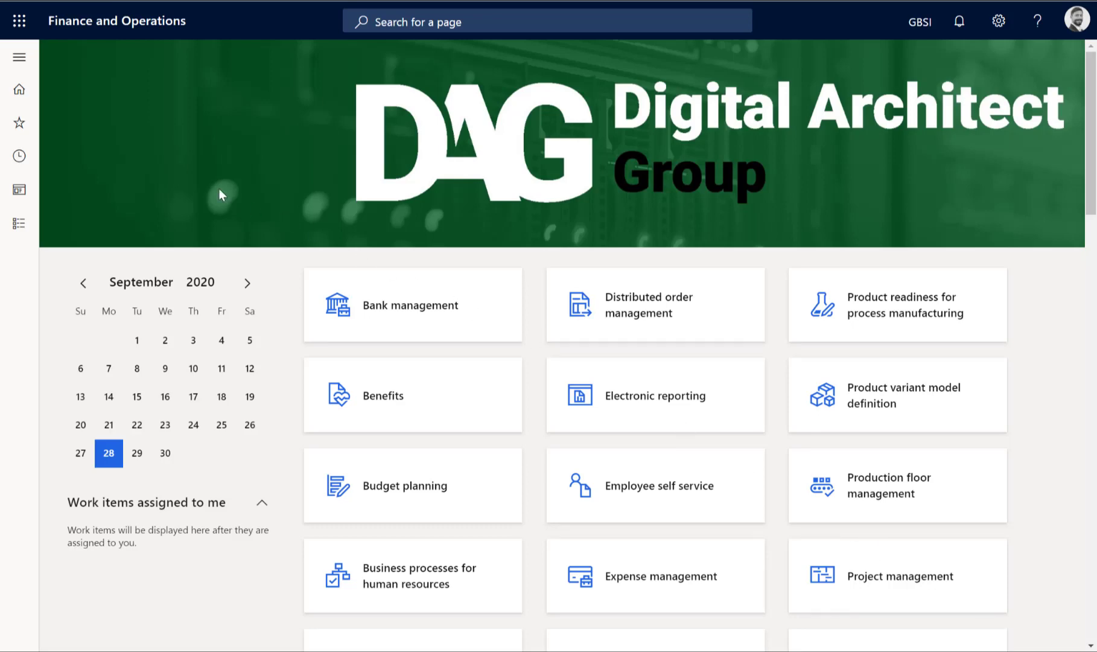
Open the Expense journals of Project management and accounting and inspect the date range in the unposted PrjJrn journal's description.
click(19, 57)
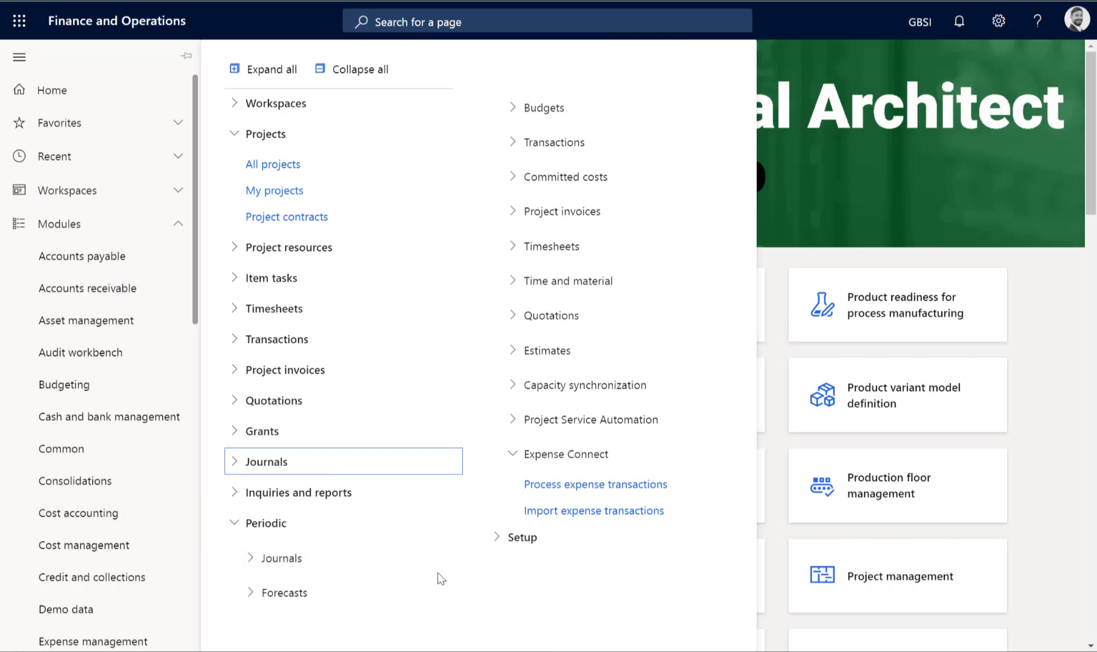
click(497, 545)
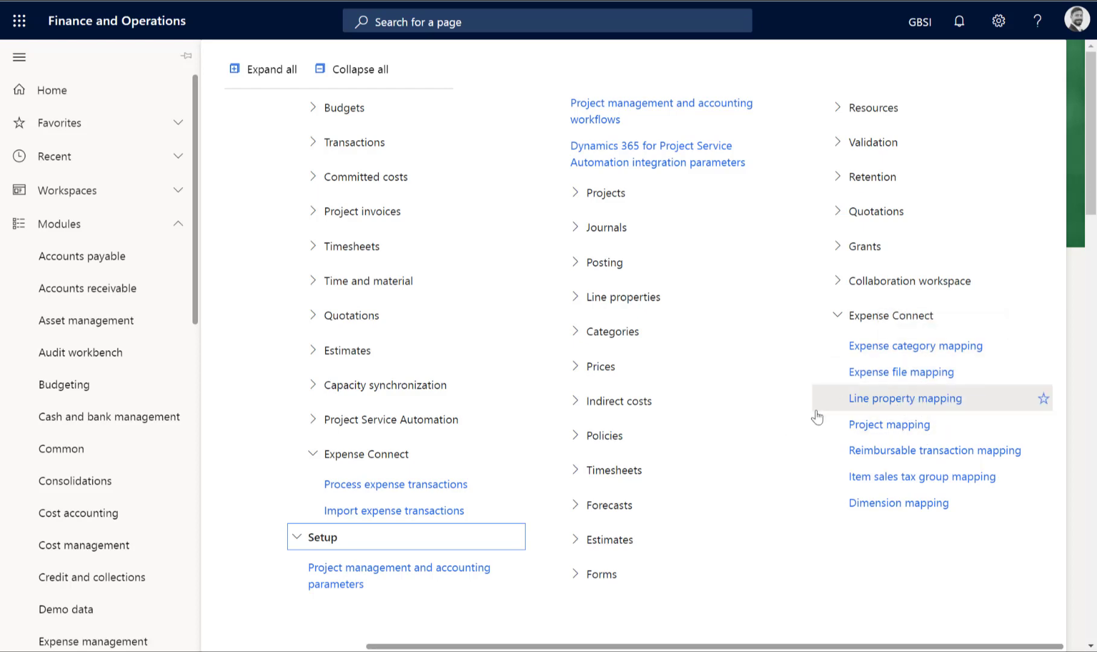
drag(840, 646, 573, 644)
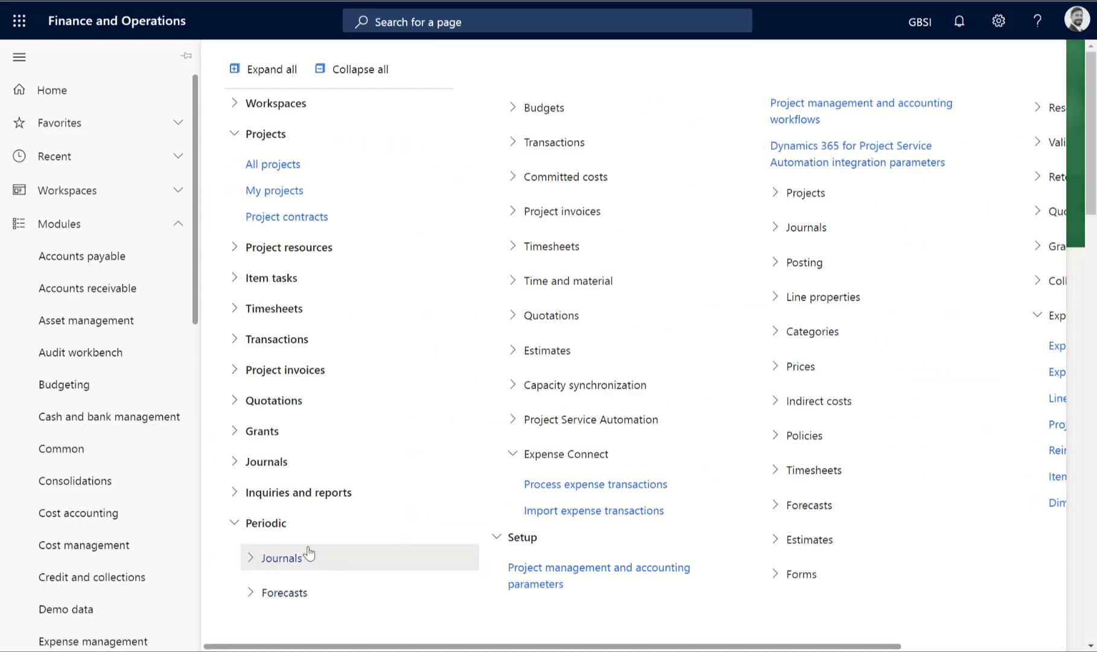
click(274, 463)
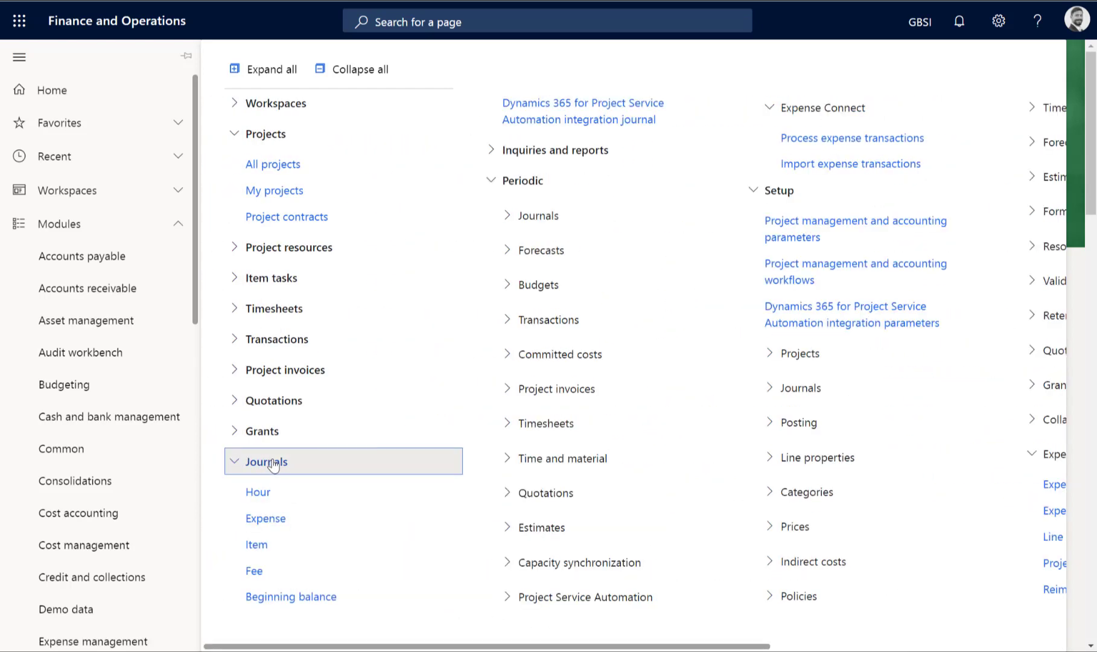
click(265, 519)
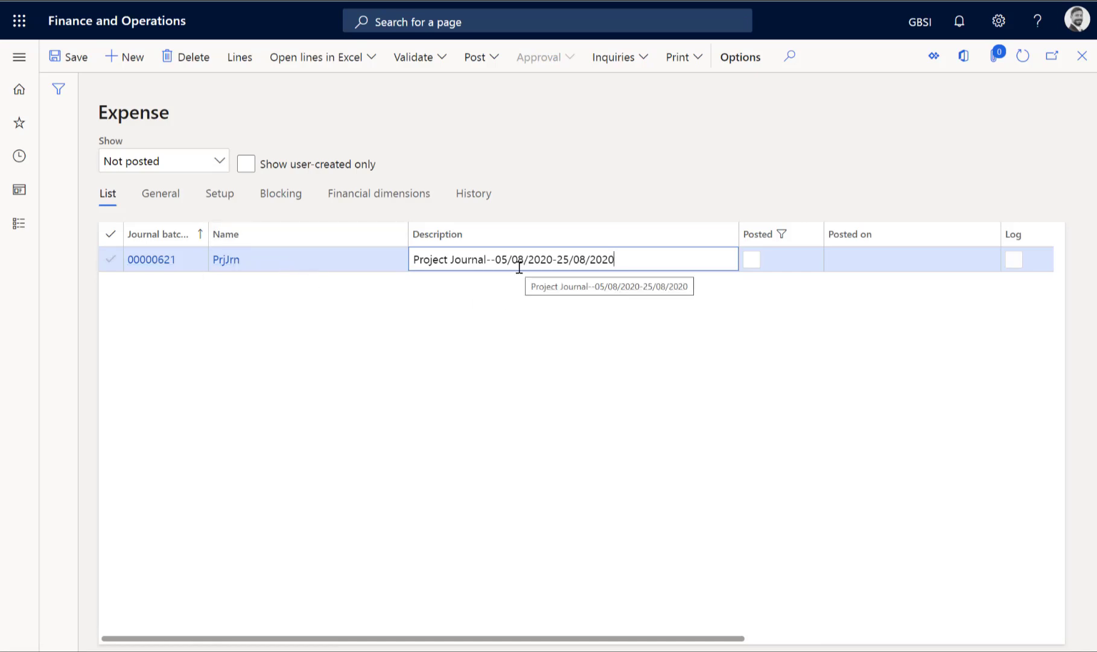
drag(495, 259, 634, 266)
click(531, 315)
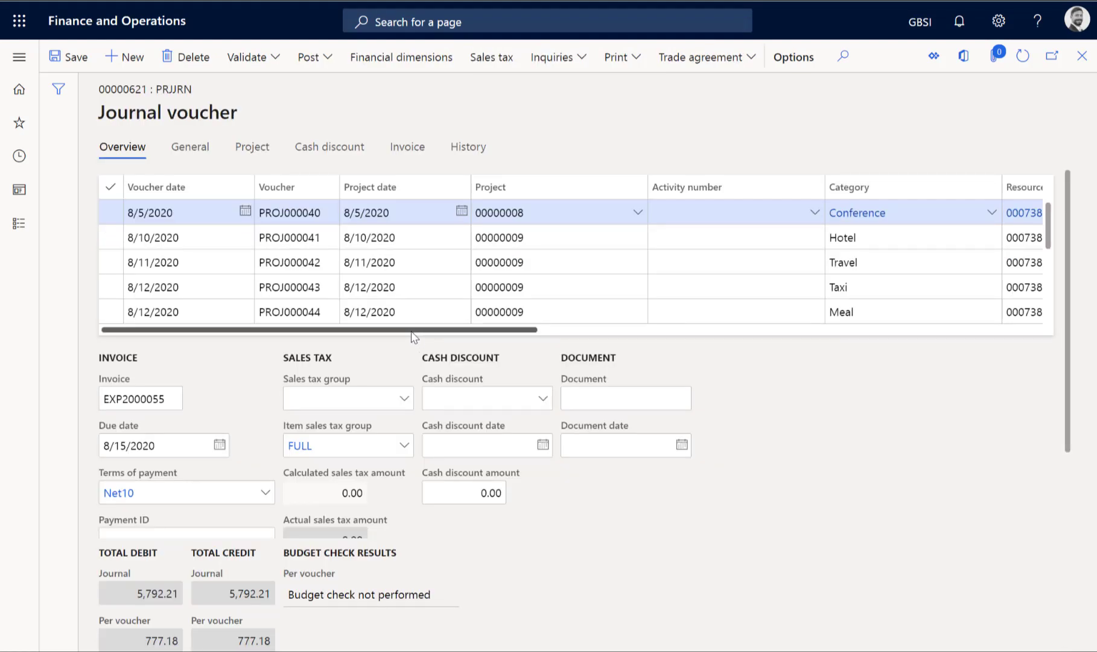
Review the PrjJrn journal voucher lines across all columns, from project and category to prices, line property and offset account.
drag(412, 333, 385, 332)
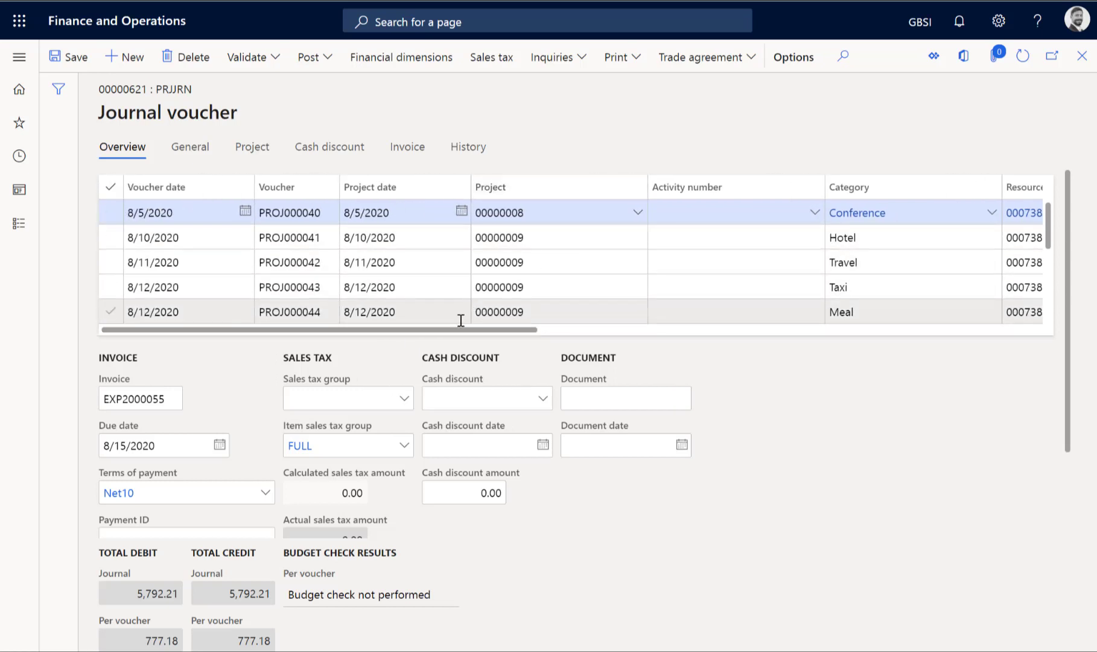
drag(460, 334, 520, 336)
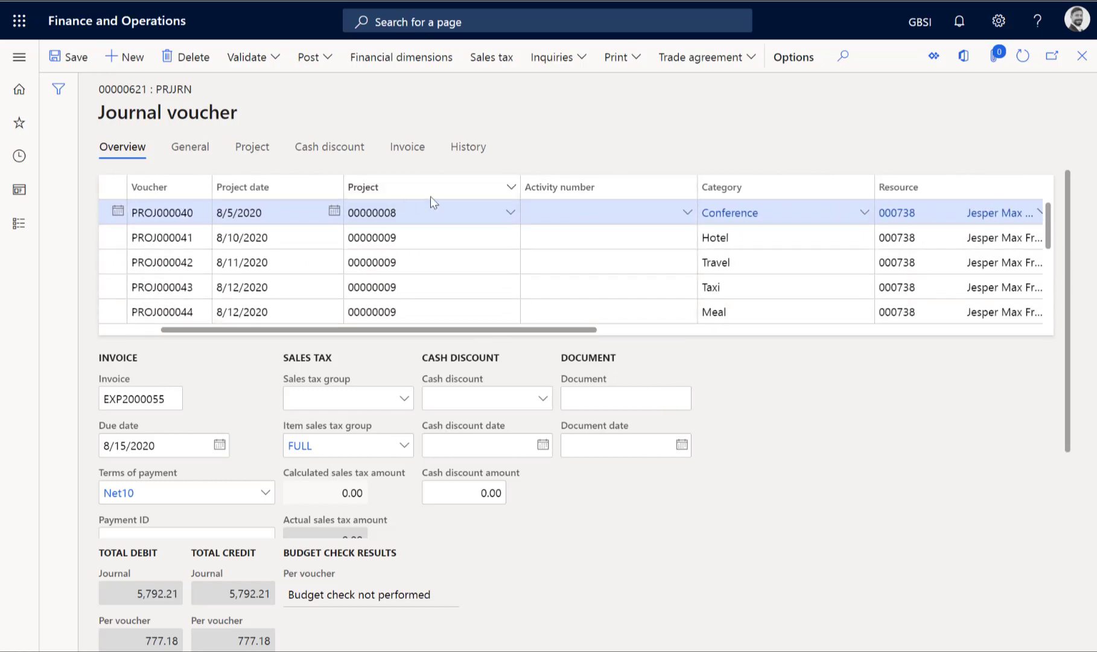
drag(506, 336, 552, 342)
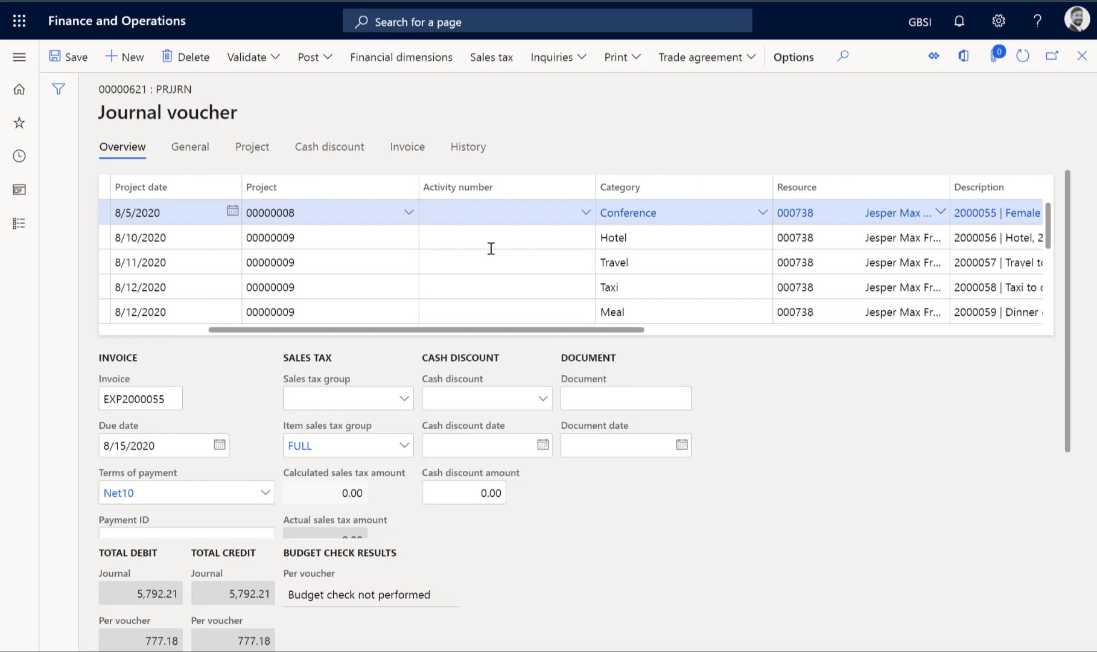
drag(490, 332, 642, 336)
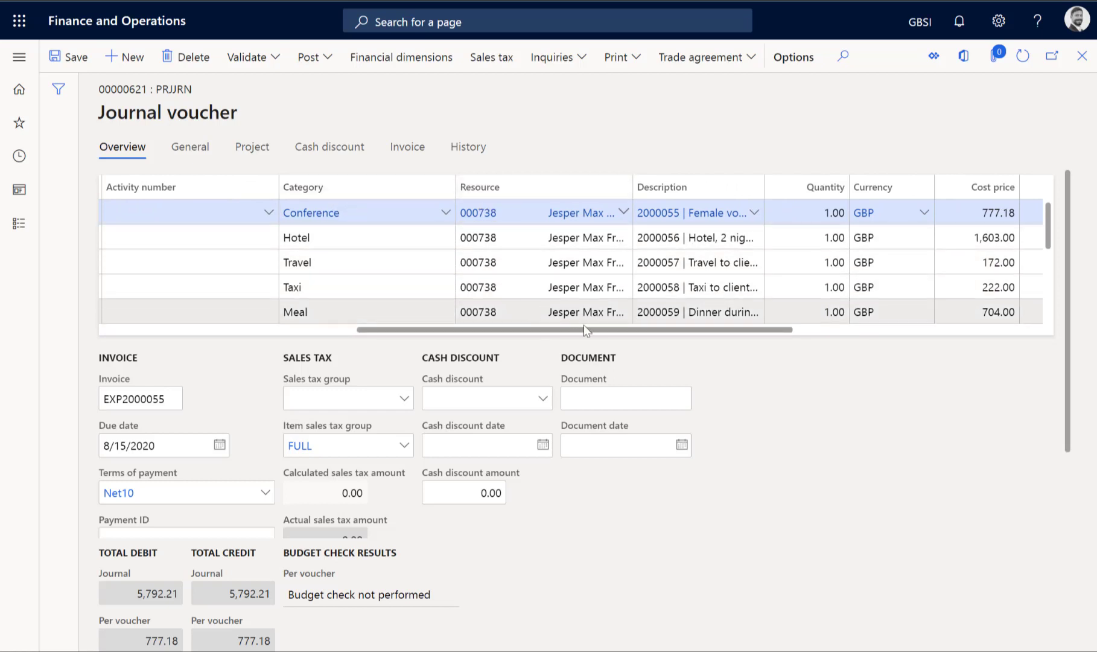
drag(615, 336, 829, 353)
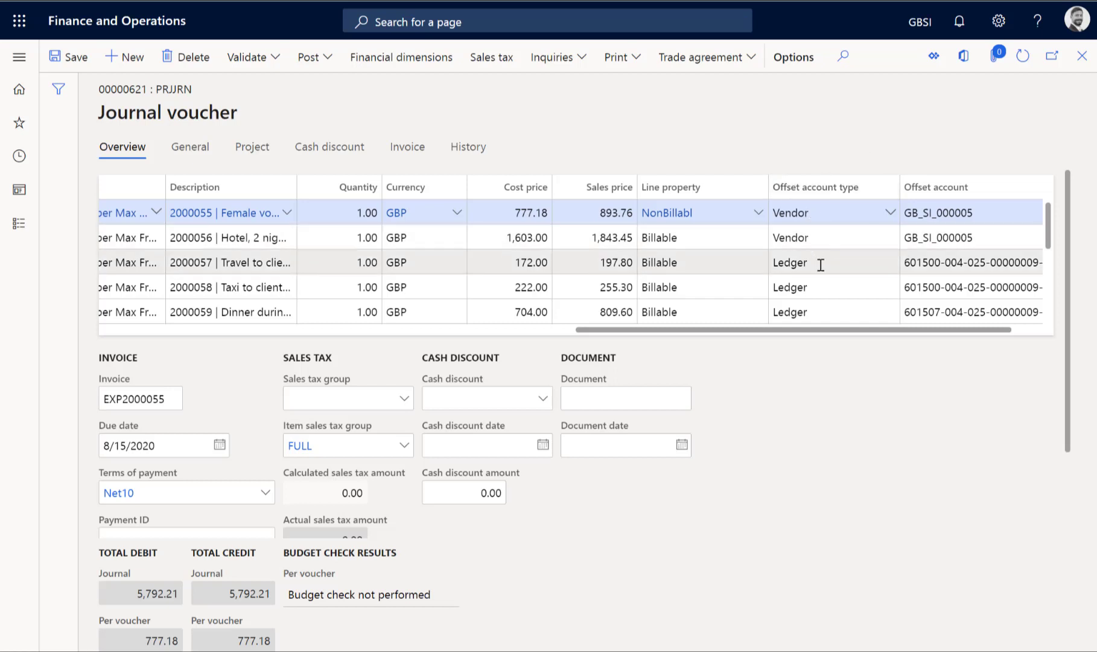
Examine the offset account type options and the invoice number of the Conference expense line.
click(829, 215)
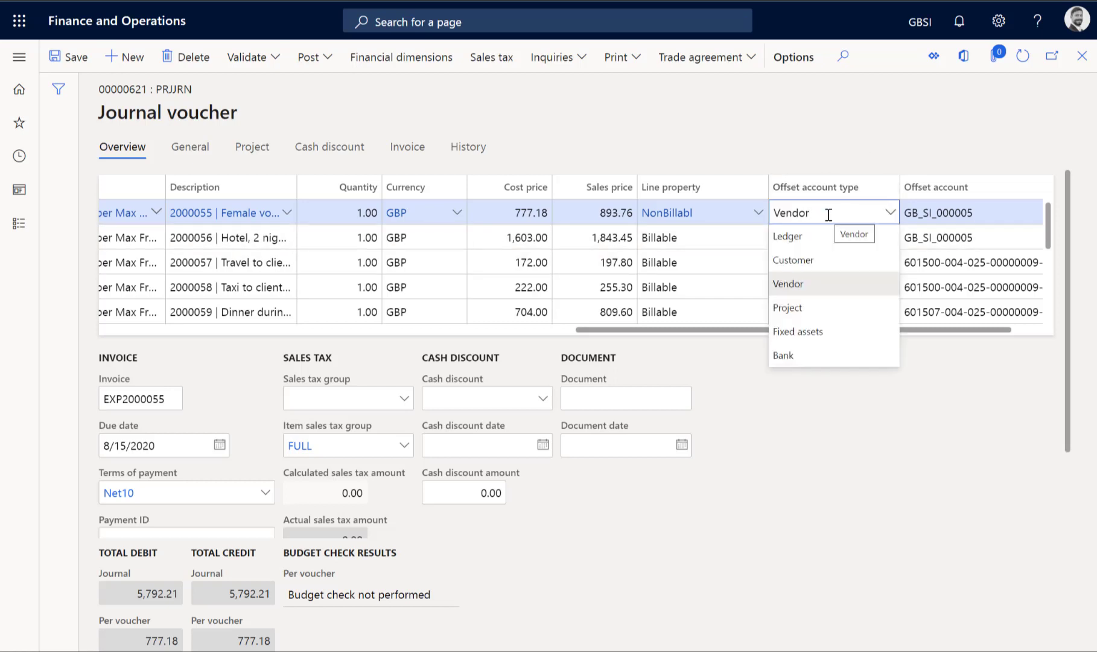
click(829, 214)
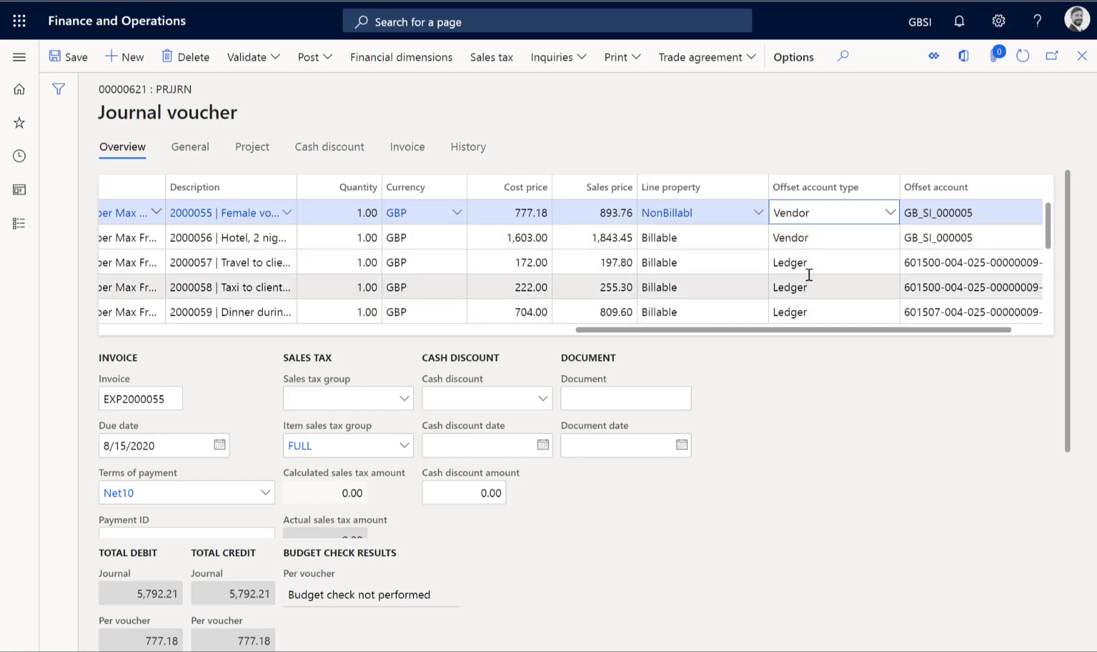
scroll(825, 333, left, 2)
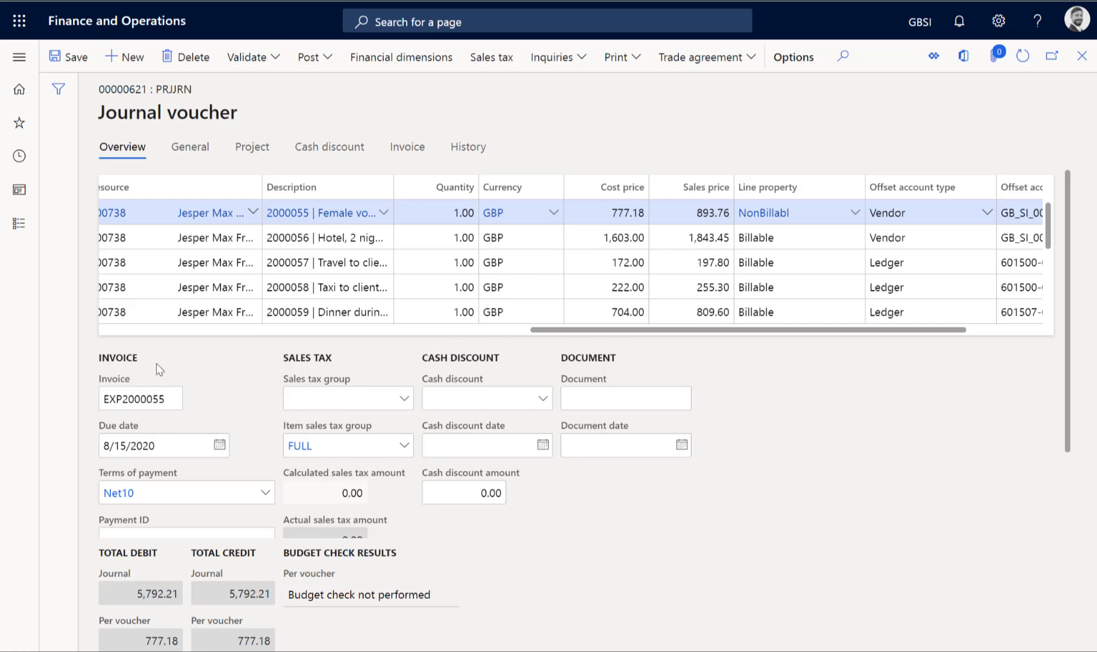
click(151, 398)
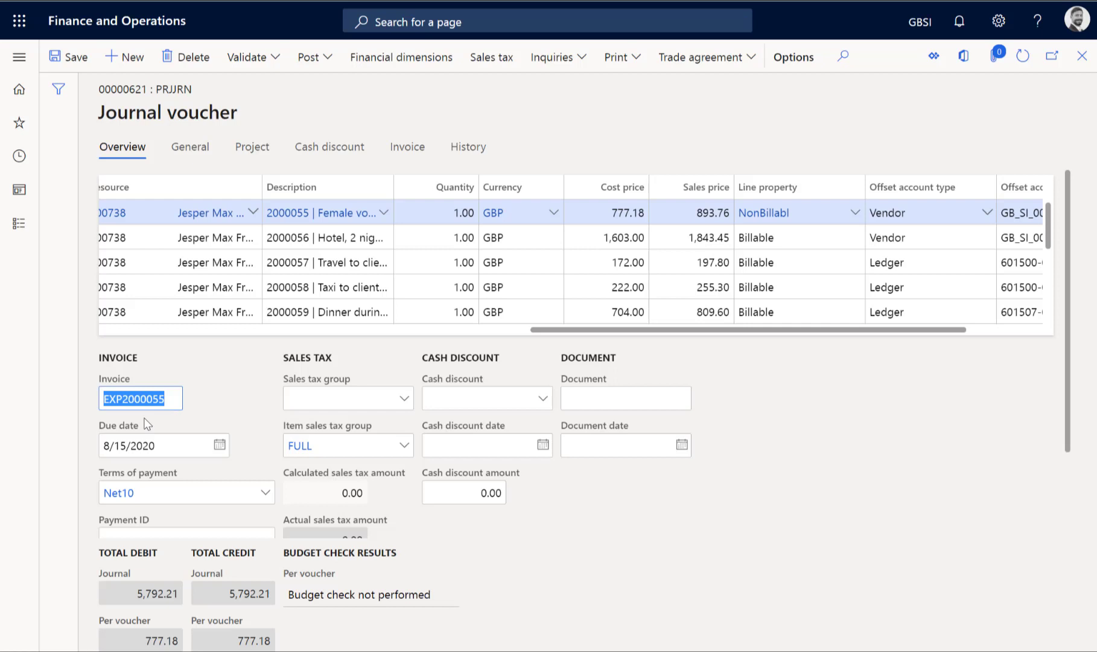
click(170, 399)
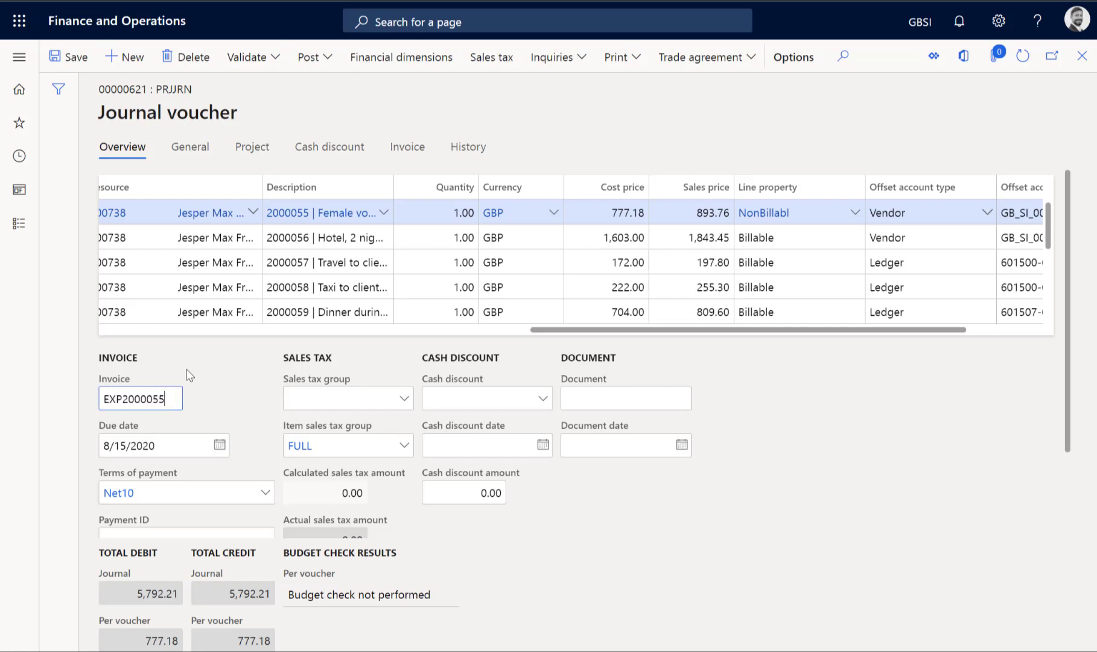